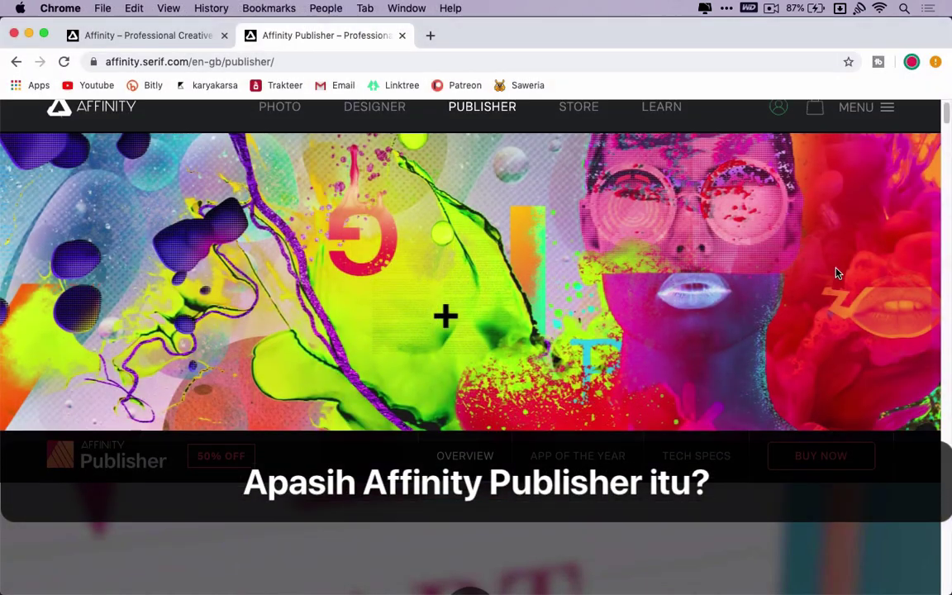
scroll(837, 273, "down", 1)
scroll(837, 274, "down", 2)
scroll(837, 277, "down", 3)
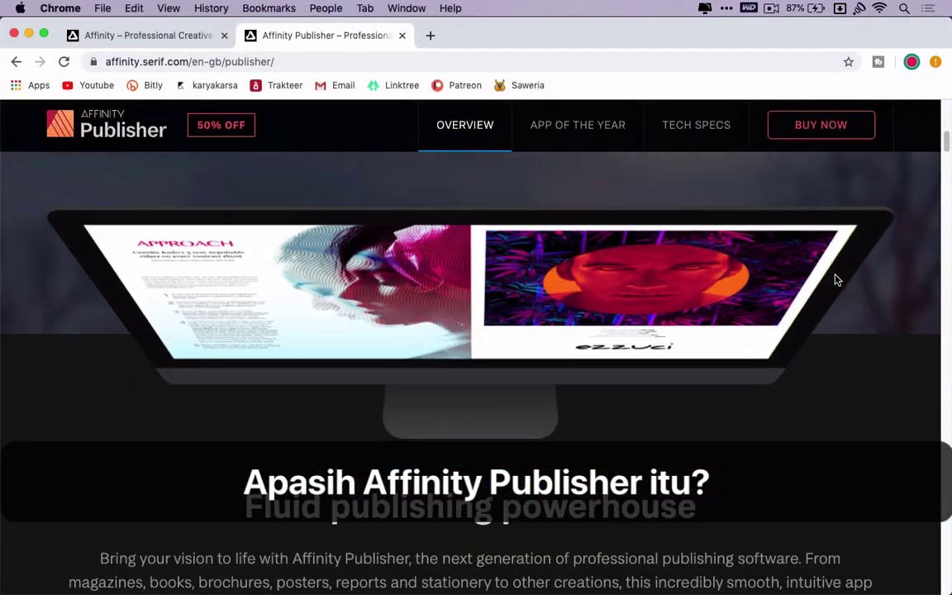
scroll(837, 281, "down", 1)
scroll(837, 281, "down", 2)
scroll(836, 281, "down", 1)
scroll(837, 282, "down", 1)
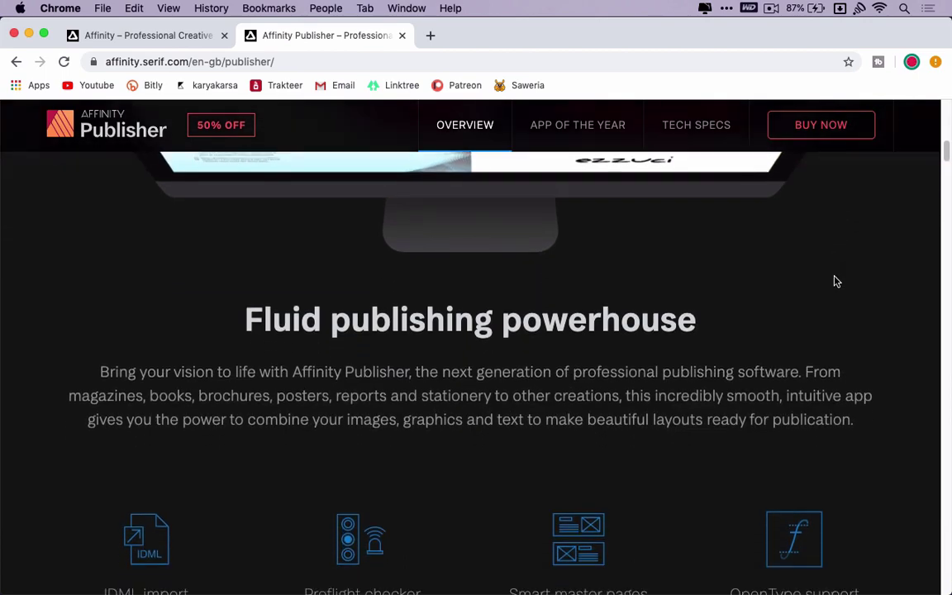
scroll(837, 282, "down", 2)
scroll(836, 282, "down", 1)
scroll(837, 282, "down", 1)
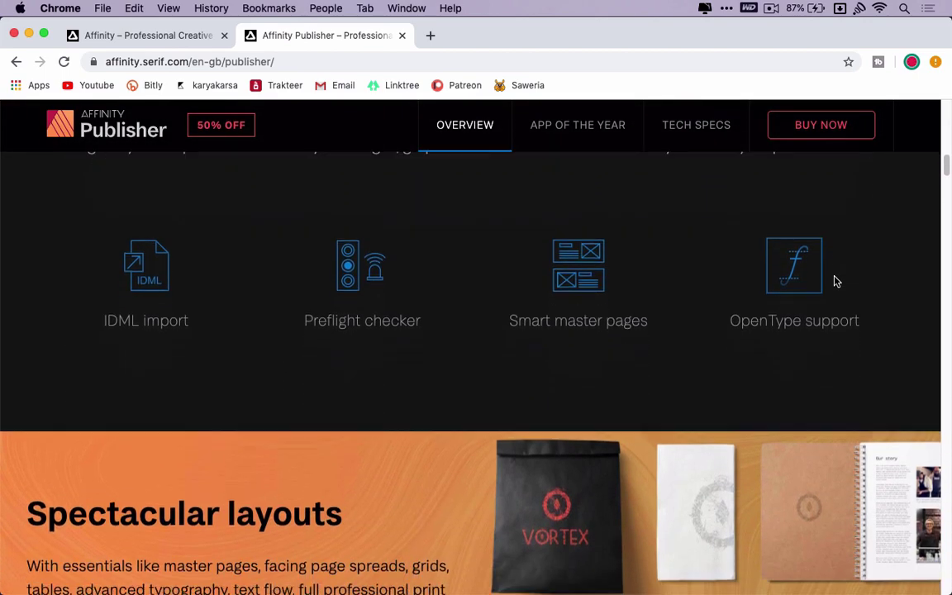
scroll(836, 282, "down", 1)
scroll(836, 282, "down", 1)
scroll(837, 282, "down", 2)
scroll(837, 282, "down", 1)
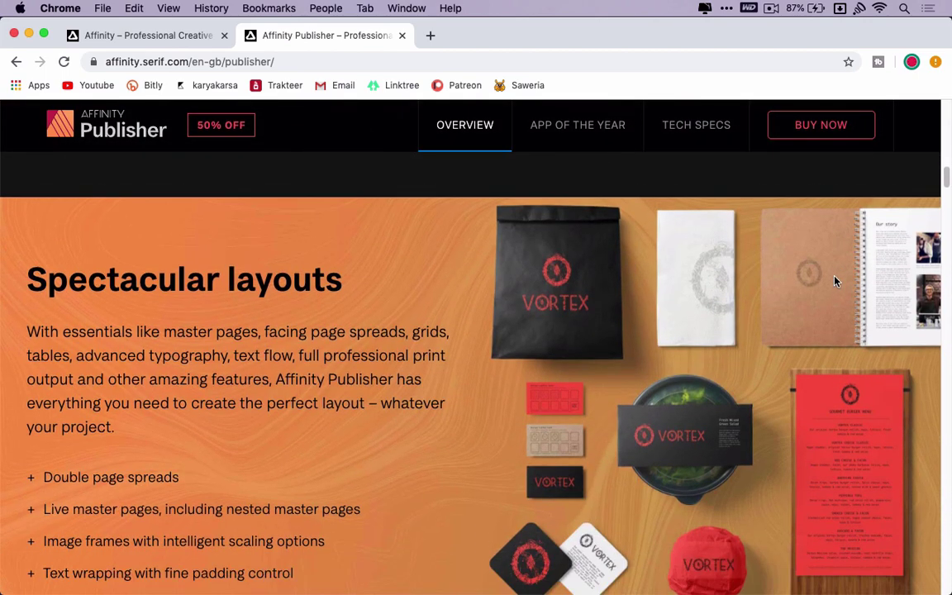
scroll(836, 282, "down", 1)
scroll(837, 281, "down", 2)
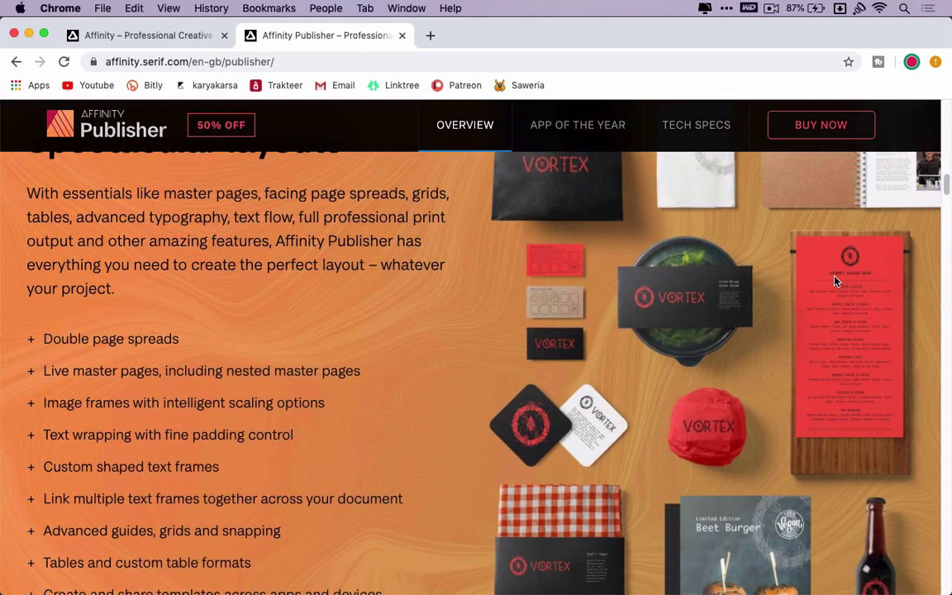
scroll(835, 282, "down", 2)
scroll(835, 282, "down", 2)
scroll(835, 282, "down", 2)
scroll(837, 282, "down", 2)
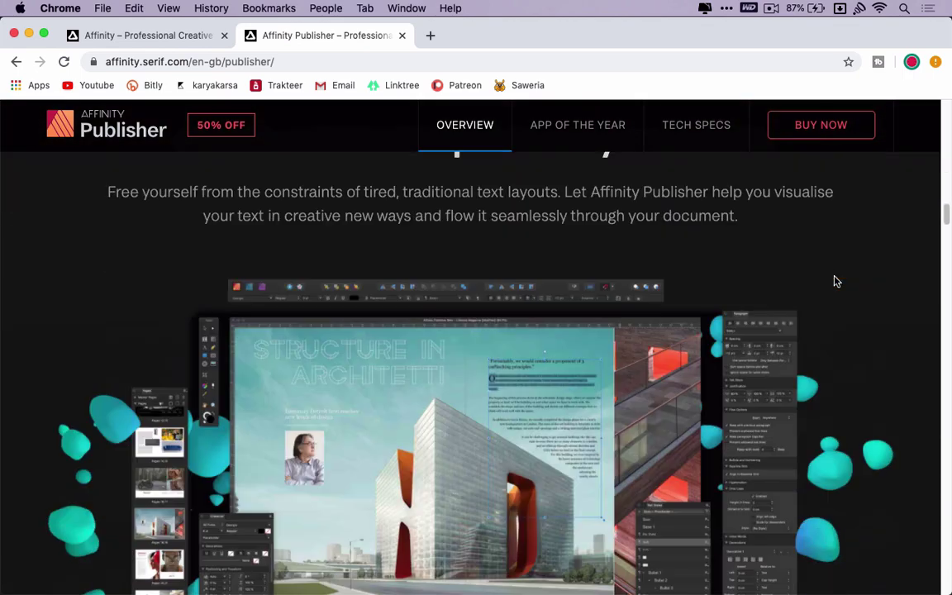
scroll(837, 282, "up", 1)
scroll(836, 282, "up", 1)
scroll(836, 282, "down", 1)
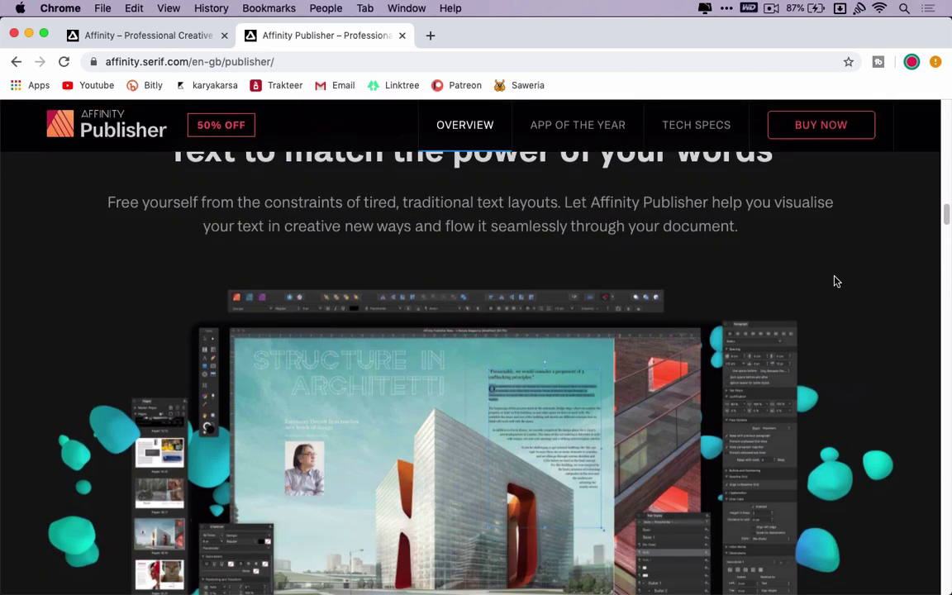
scroll(836, 282, "down", 2)
scroll(836, 282, "down", 2)
scroll(837, 282, "down", 1)
scroll(837, 282, "down", 1)
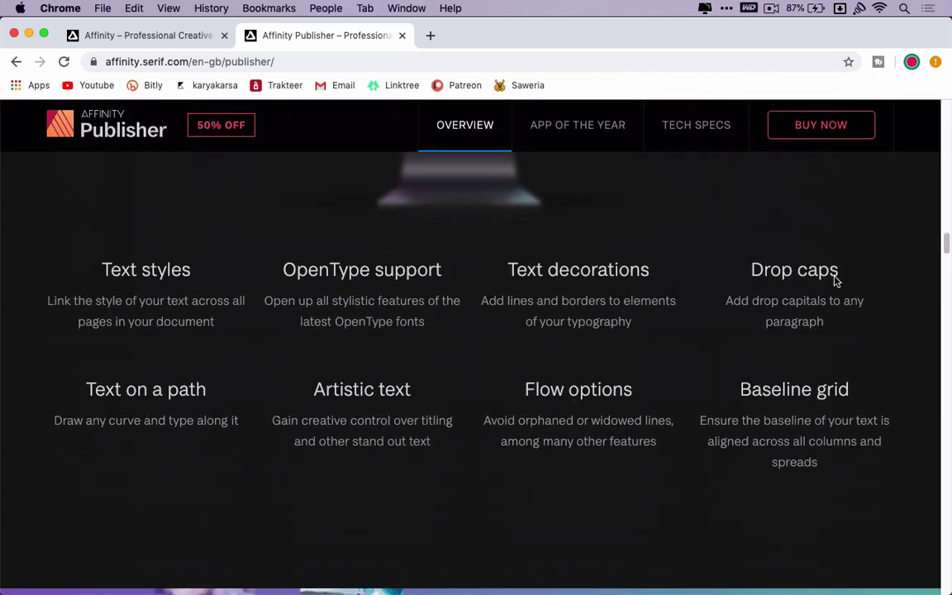
scroll(835, 282, "down", 2)
scroll(835, 282, "down", 3)
scroll(835, 281, "down", 1)
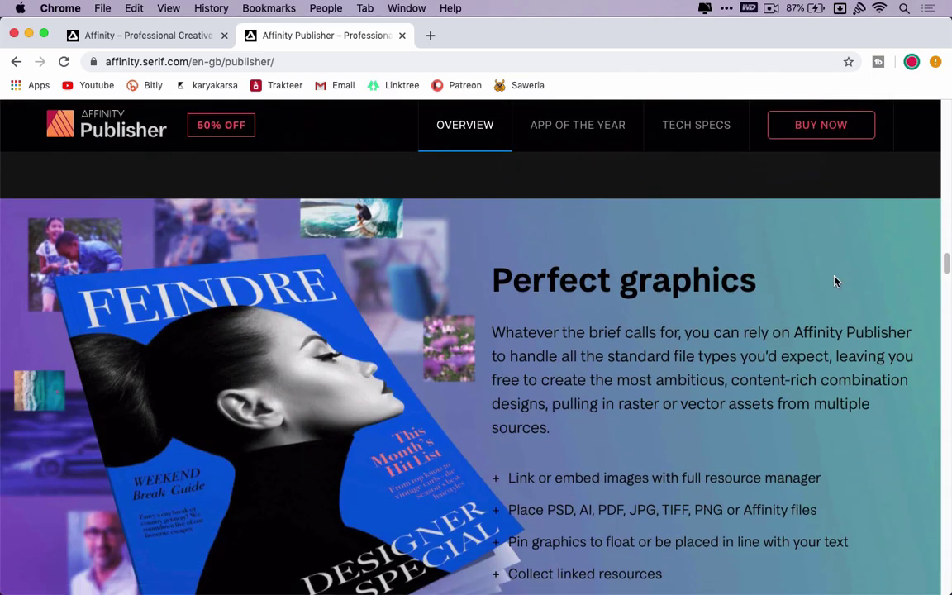
scroll(835, 282, "down", 2)
scroll(835, 281, "down", 2)
scroll(834, 282, "down", 1)
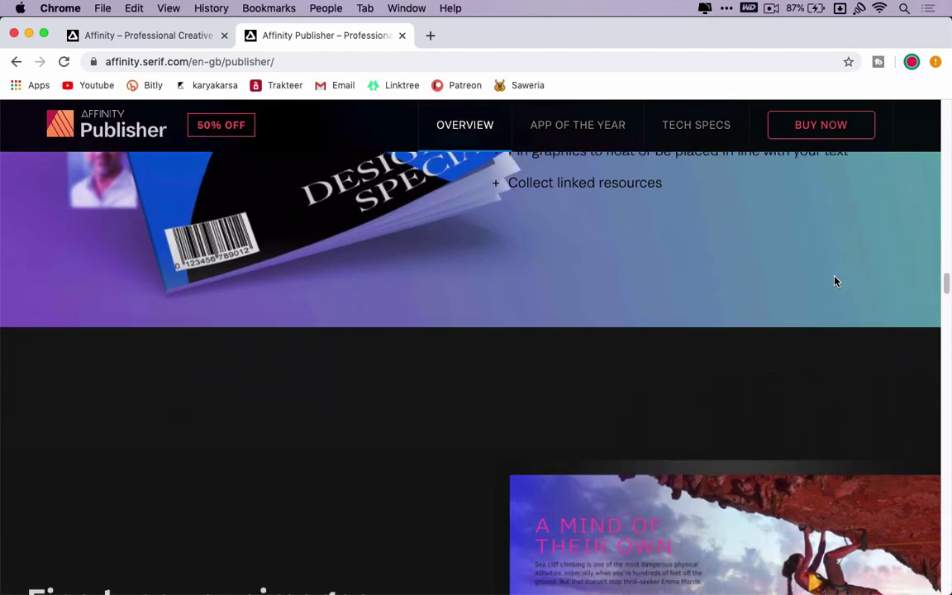
scroll(835, 281, "down", 1)
scroll(835, 282, "down", 1)
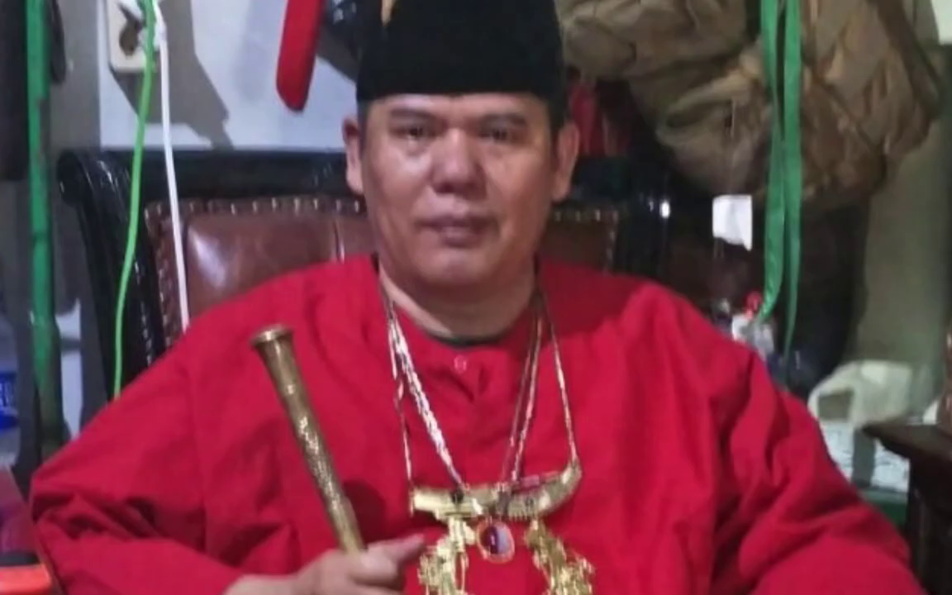
scroll(835, 281, "down", 2)
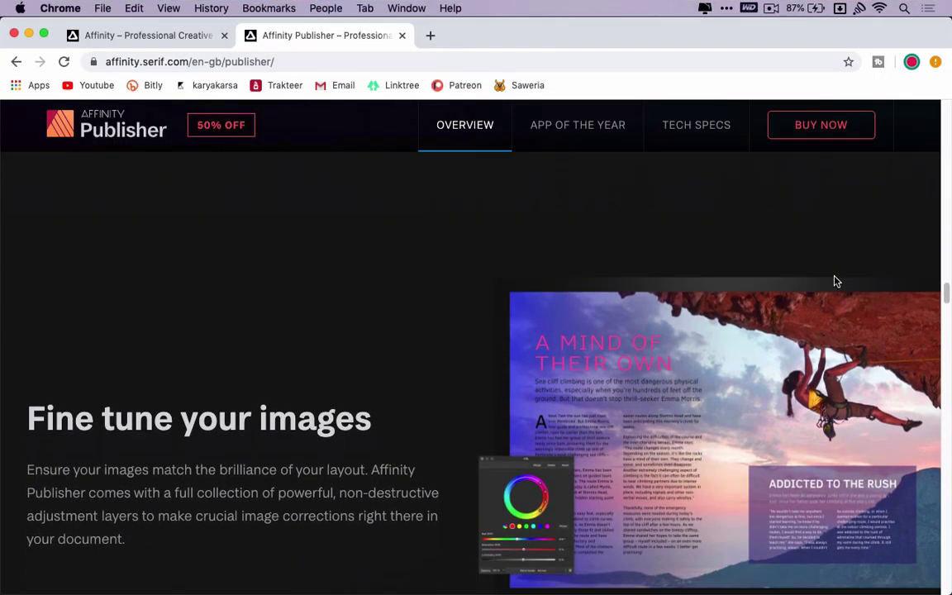
scroll(835, 281, "down", 2)
scroll(835, 281, "down", 1)
scroll(835, 281, "down", 3)
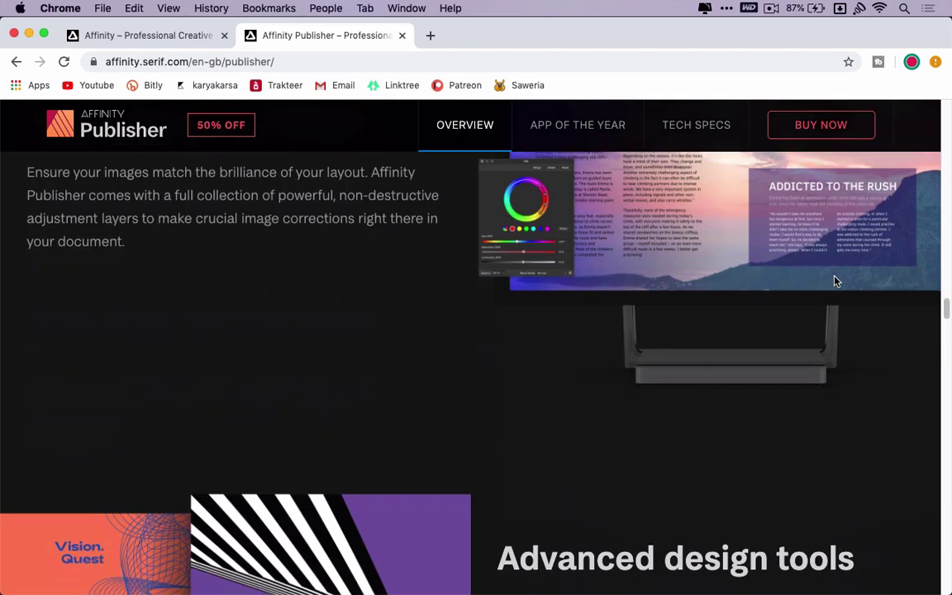
scroll(835, 281, "down", 3)
scroll(835, 281, "down", 2)
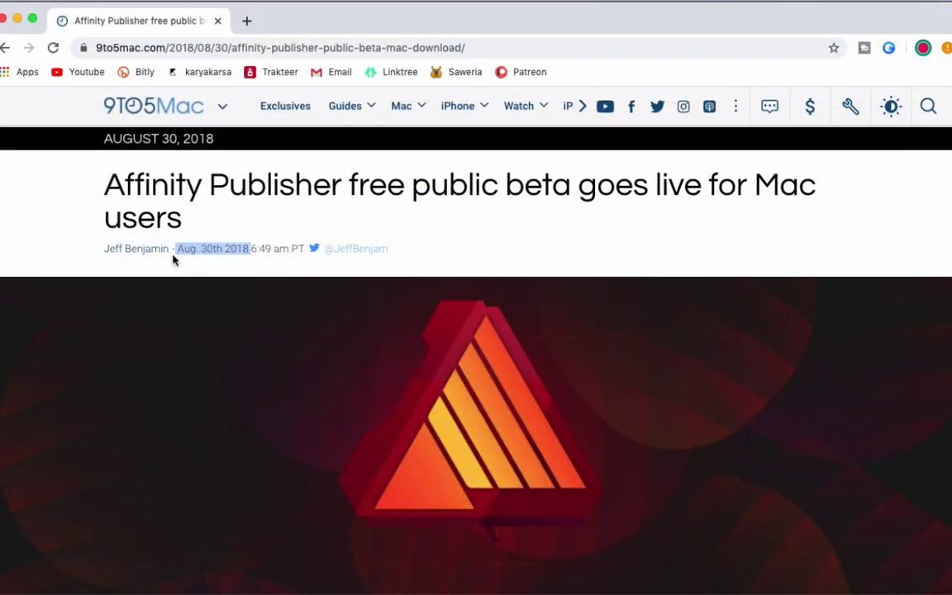
scroll(372, 347, "down", 5)
scroll(374, 348, "down", 3)
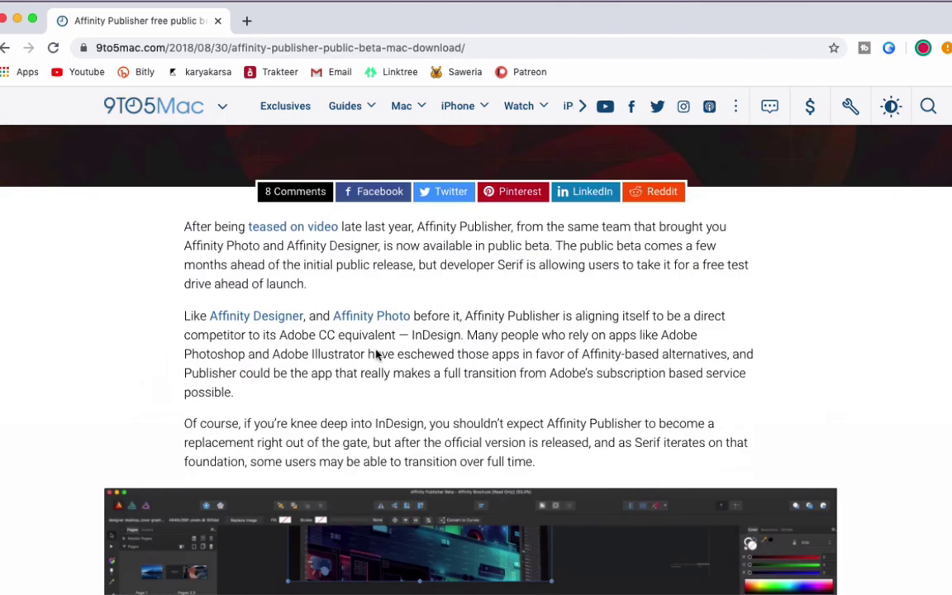
scroll(376, 354, "down", 2)
scroll(377, 354, "down", 2)
scroll(376, 354, "down", 4)
scroll(376, 353, "down", 3)
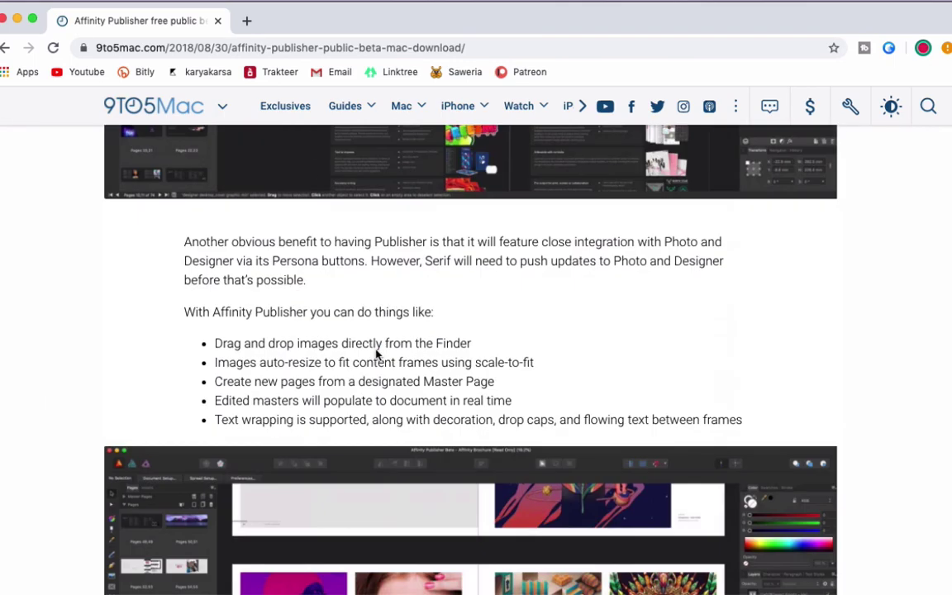
scroll(376, 354, "down", 2)
scroll(377, 354, "down", 4)
scroll(377, 354, "down", 5)
scroll(376, 353, "down", 4)
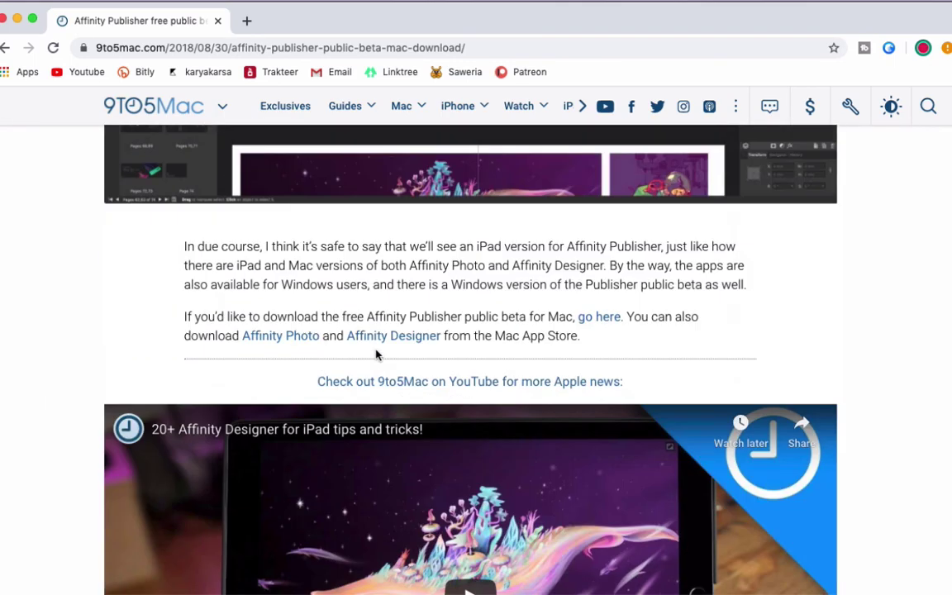
scroll(377, 354, "down", 7)
scroll(376, 353, "down", 3)
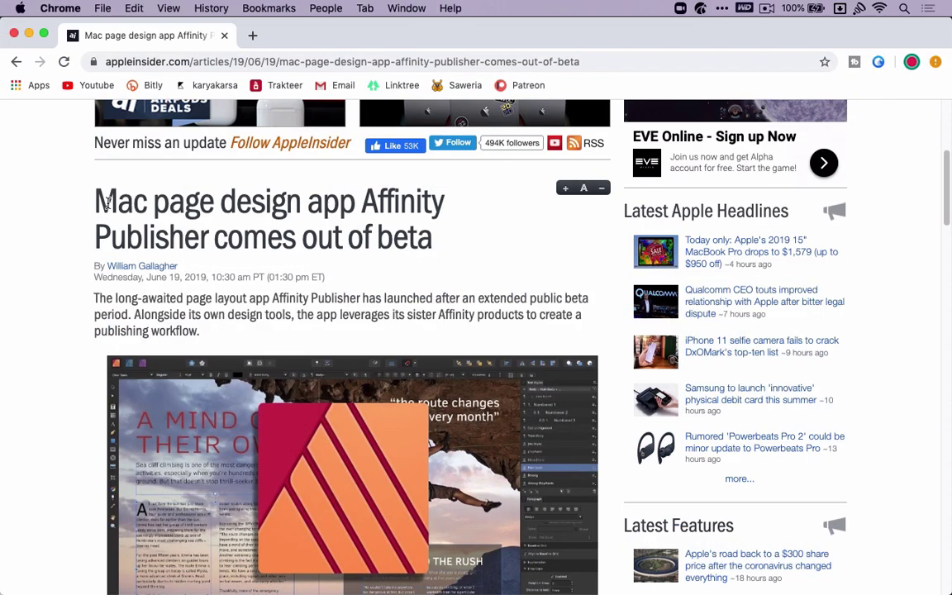
left_click_drag(95, 201, 471, 261)
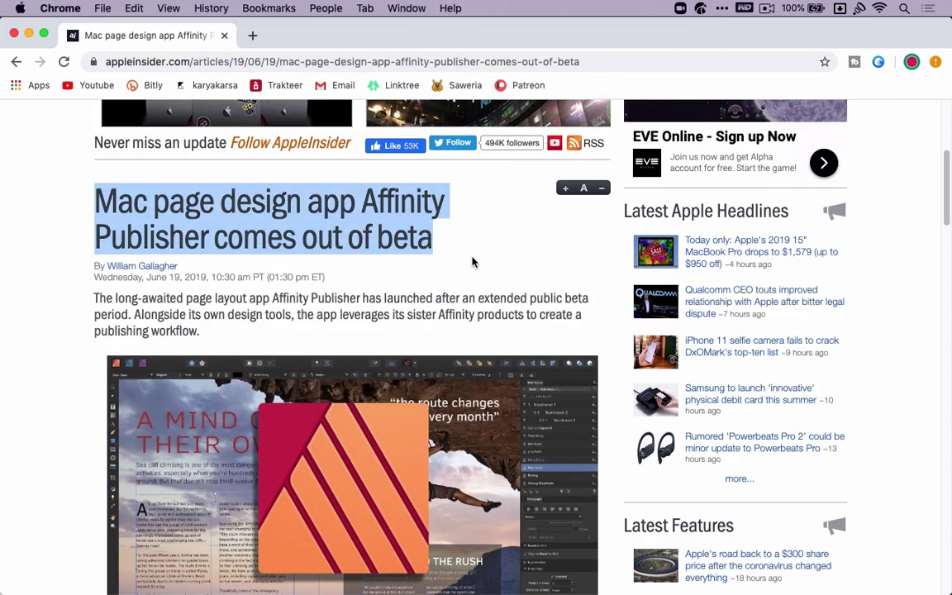
left_click(244, 293)
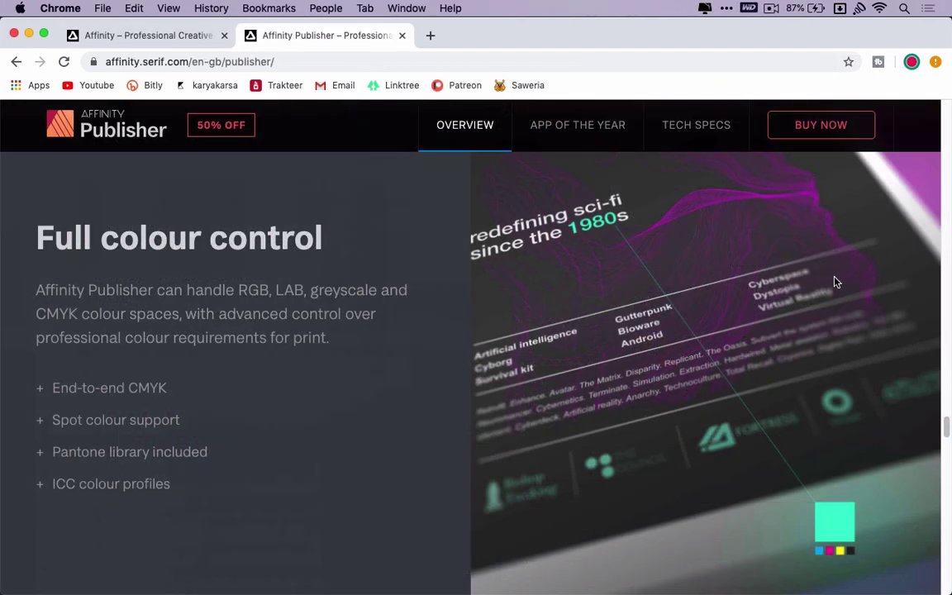
Scroll down the Affinity Publisher product page to the Mac Buy now option.
scroll(835, 283, "down", 5)
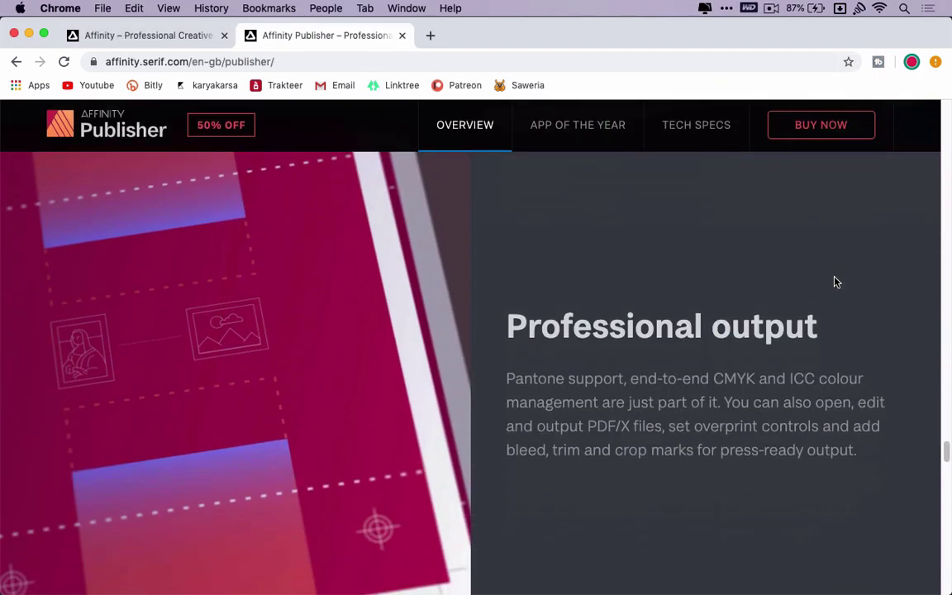
scroll(834, 282, "down", 7)
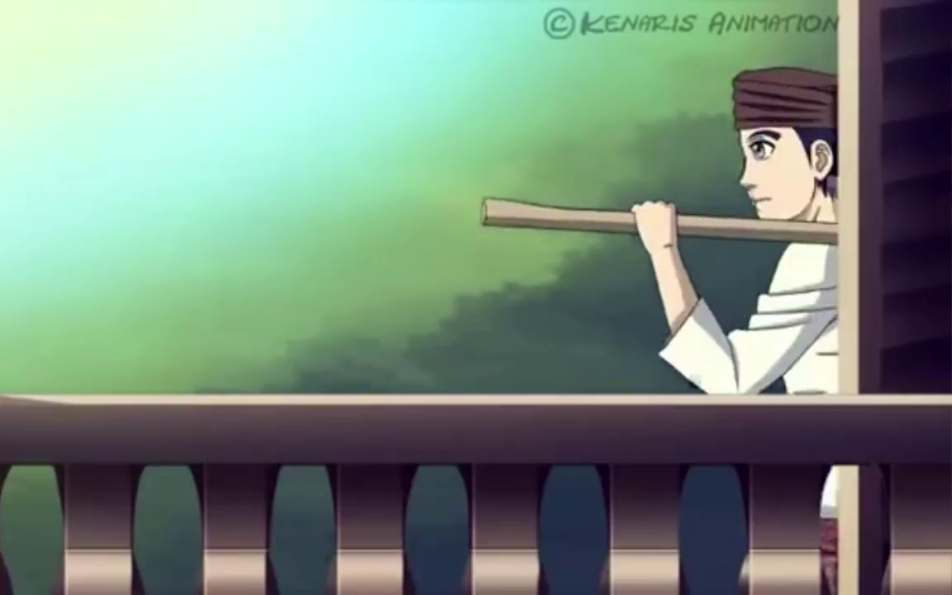
scroll(835, 283, "down", 2)
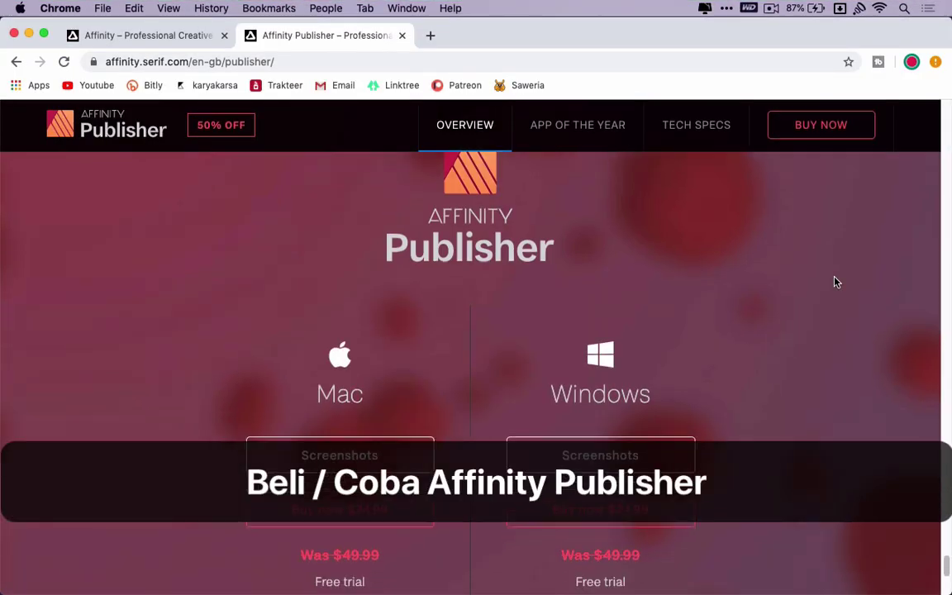
scroll(835, 282, "down", 2)
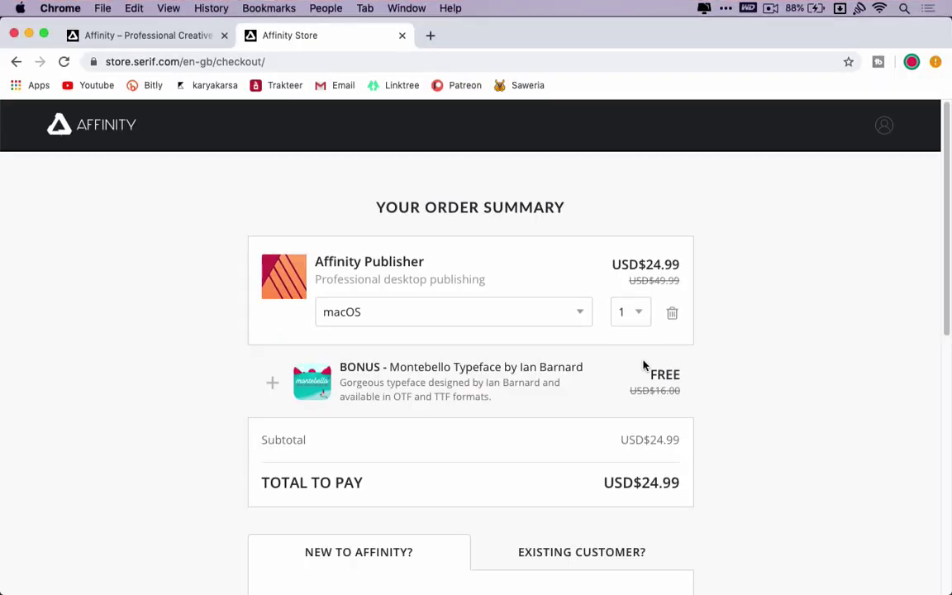
Continue the Affinity Store checkout to the account and payment details step.
scroll(644, 366, "down", 5)
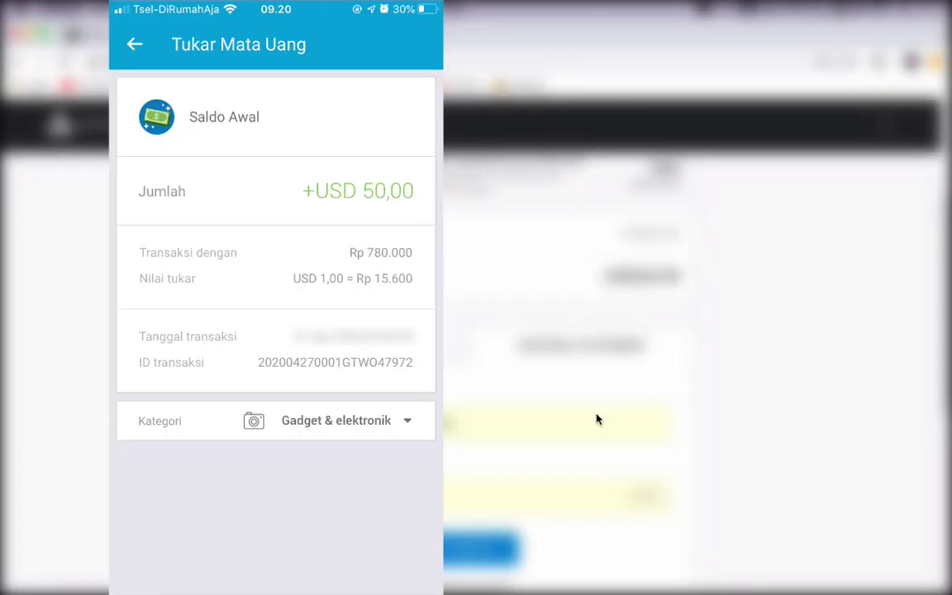
left_click(495, 547)
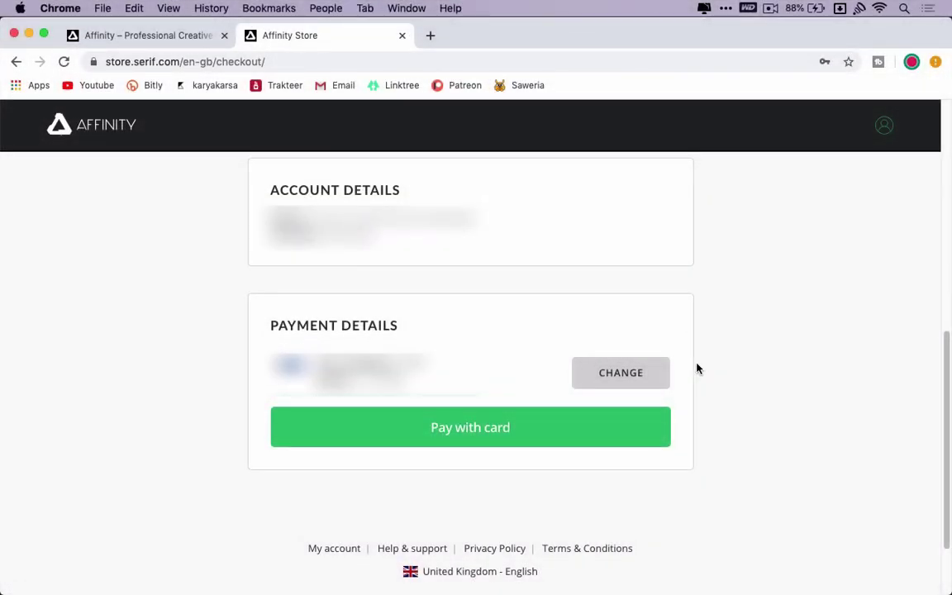
scroll(697, 369, "up", 2)
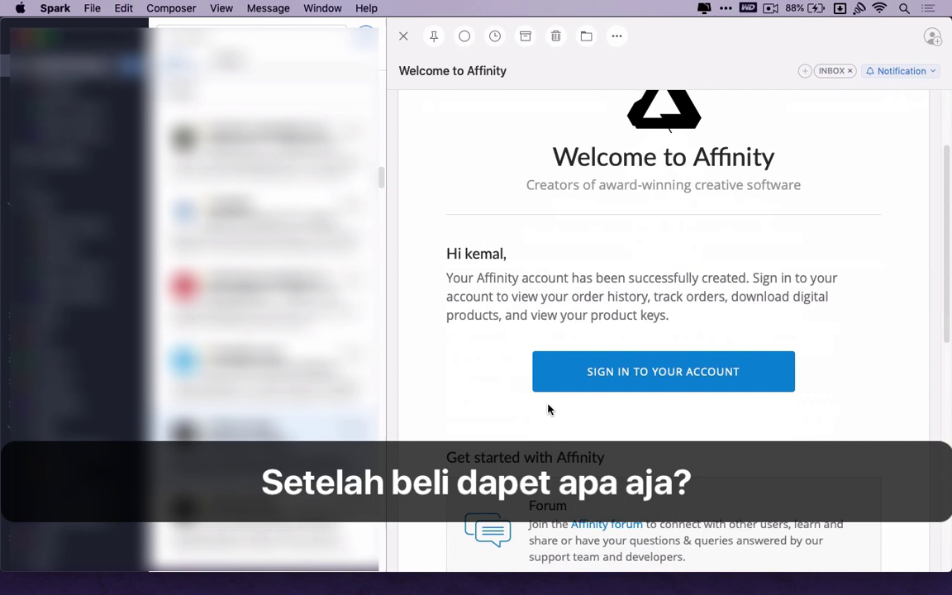
Open the Affinity order confirmation email in Spark.
scroll(548, 408, "down", 1)
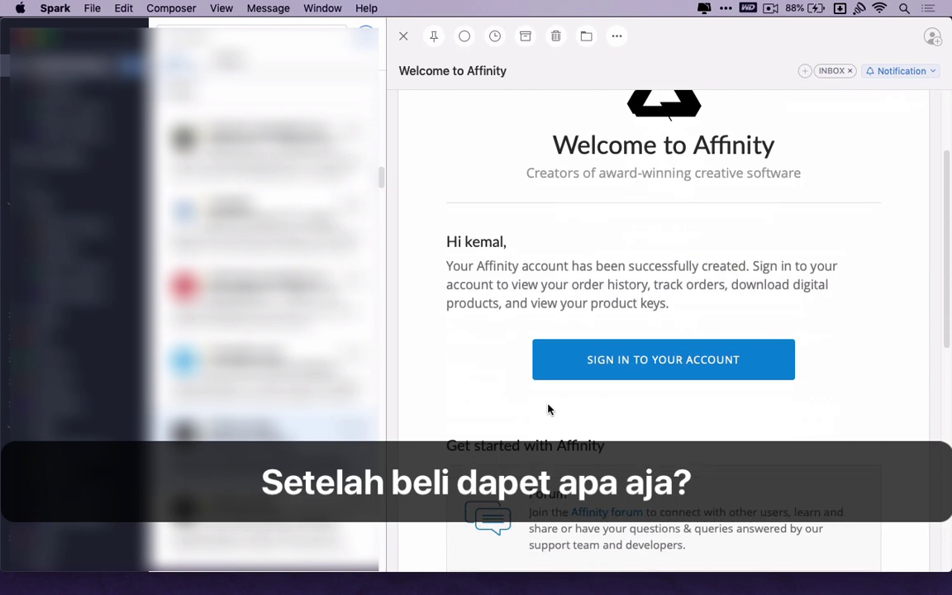
scroll(280, 502, "down", 1)
scroll(280, 503, "down", 2)
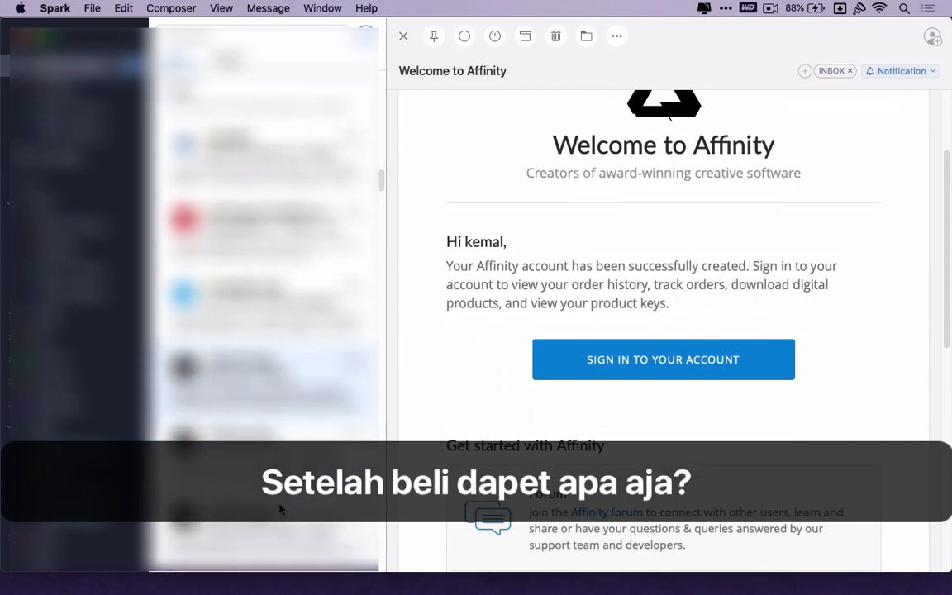
left_click(324, 444)
Read through the order confirmation, then move to the Affinity product keys email.
scroll(608, 321, "down", 1)
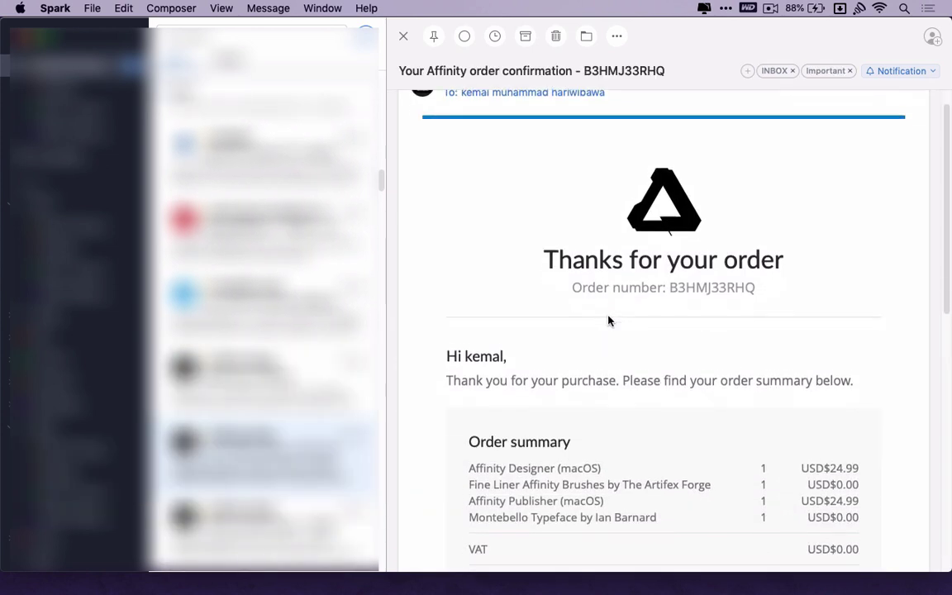
scroll(609, 321, "down", 1)
scroll(608, 321, "down", 2)
scroll(608, 320, "down", 3)
scroll(608, 321, "down", 2)
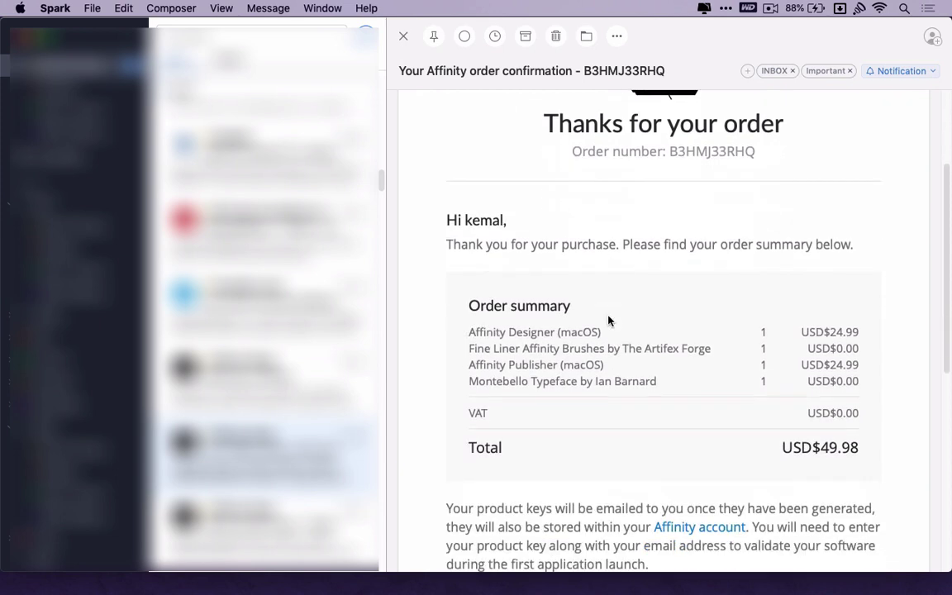
scroll(608, 321, "down", 2)
scroll(609, 320, "down", 1)
scroll(608, 321, "down", 2)
scroll(608, 321, "down", 1)
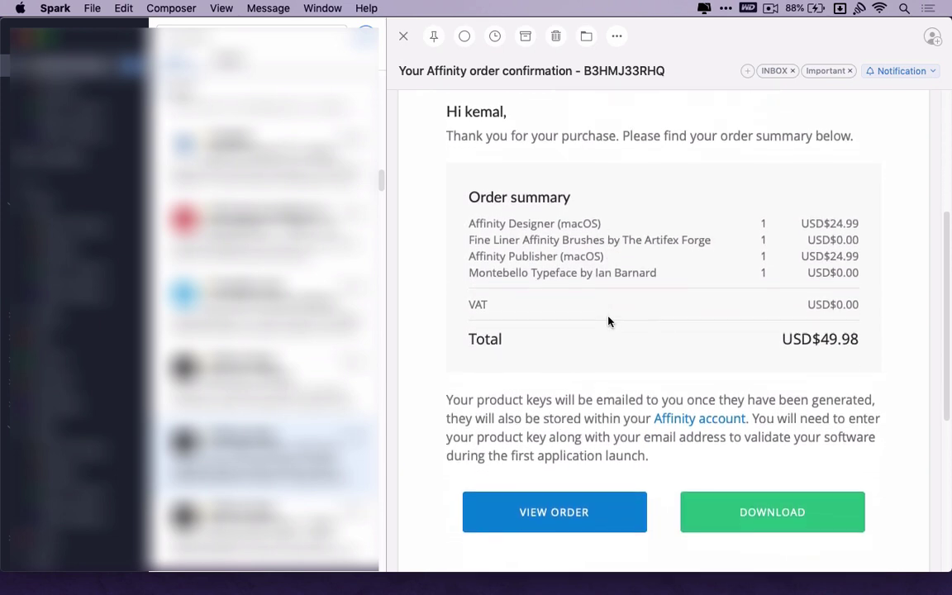
scroll(609, 321, "down", 1)
scroll(608, 320, "down", 1)
scroll(609, 321, "down", 1)
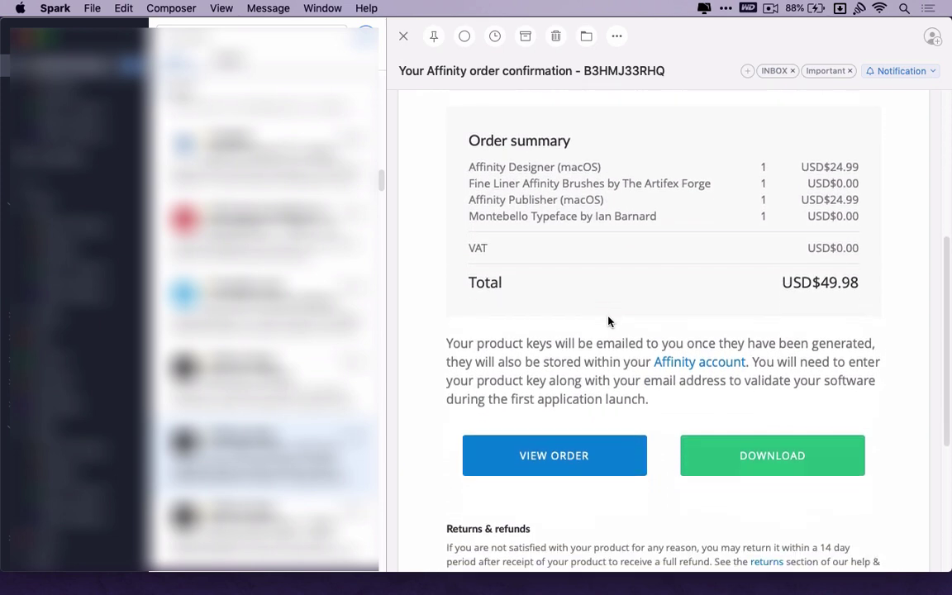
key("Down")
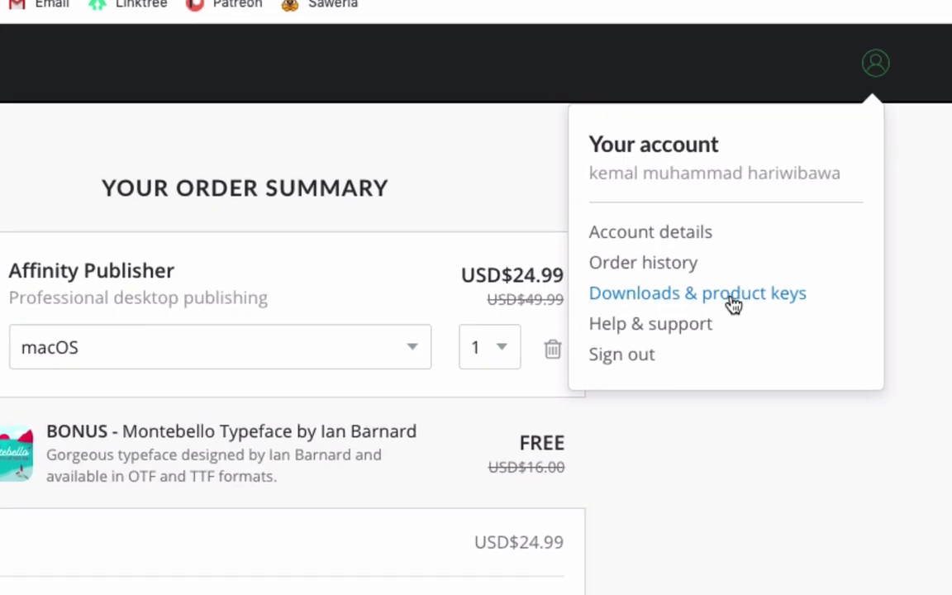
Open the Downloads & product keys page from the Affinity Store account menu.
left_click(734, 302)
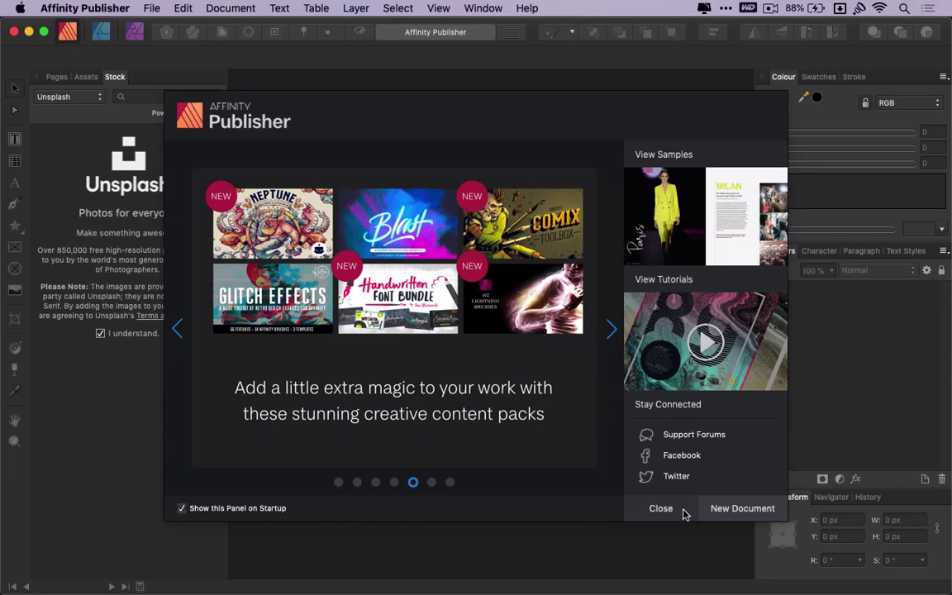
Start a new Publisher document and scroll through the page-size presets.
left_click(742, 512)
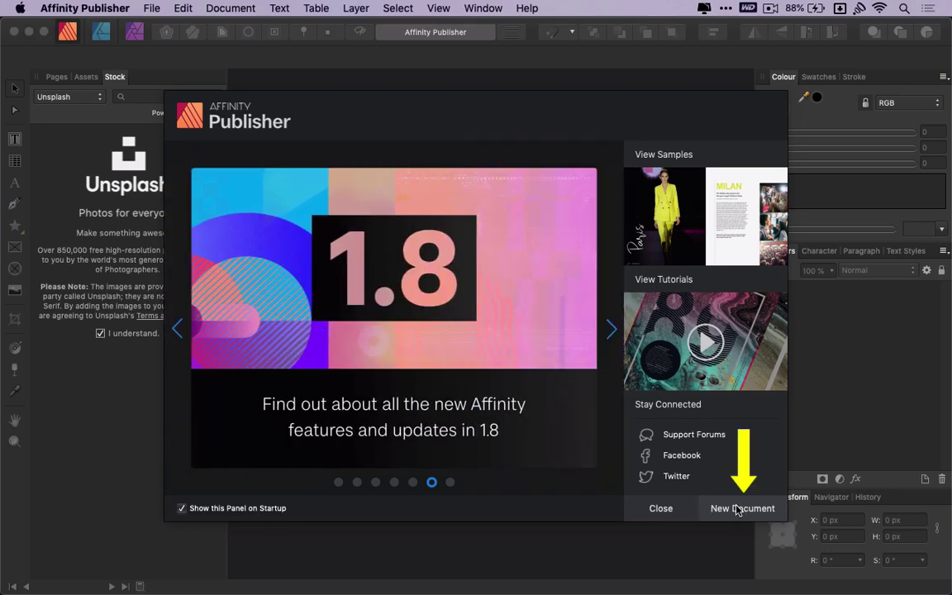
left_click(738, 508)
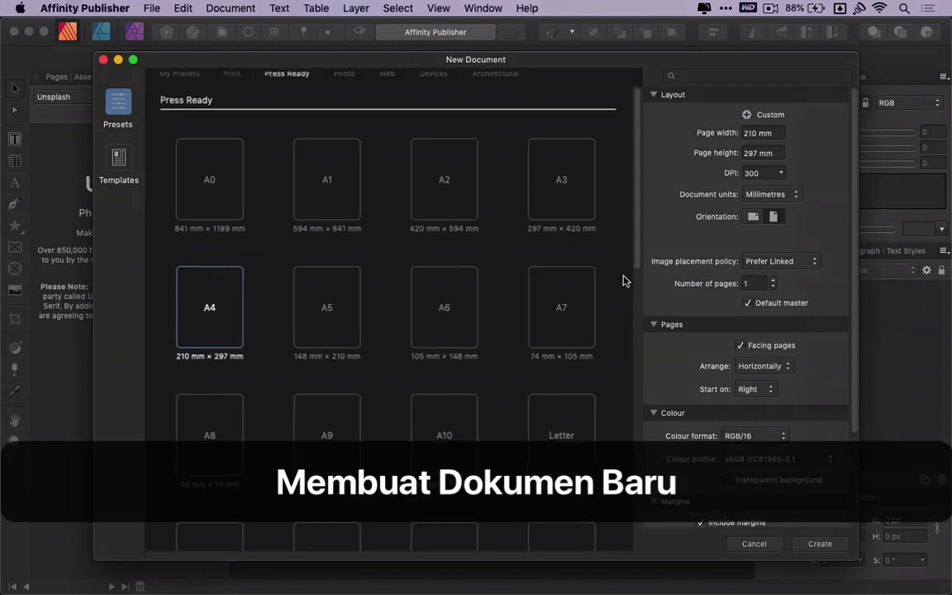
scroll(633, 273, "down", 2)
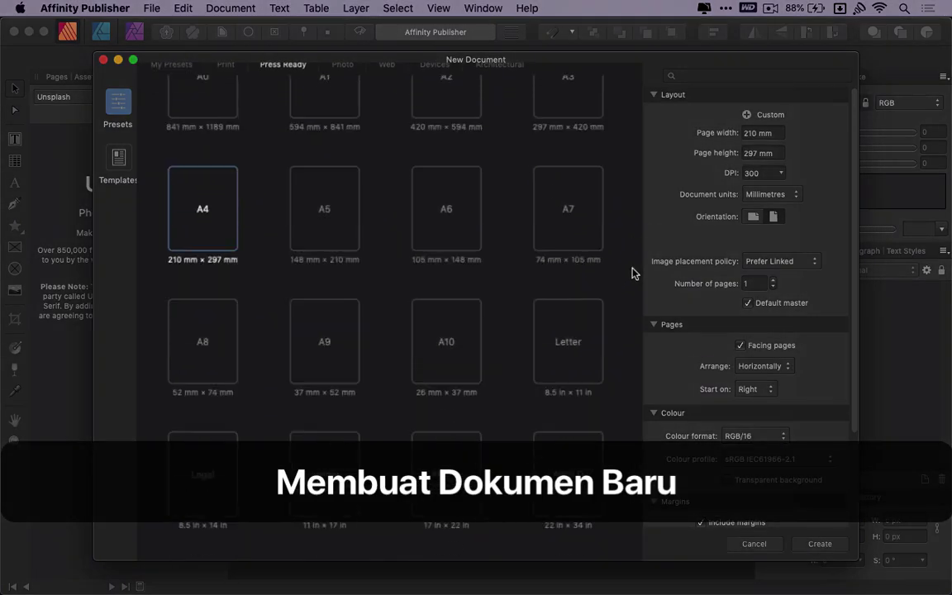
scroll(633, 273, "down", 5)
scroll(620, 268, "down", 3)
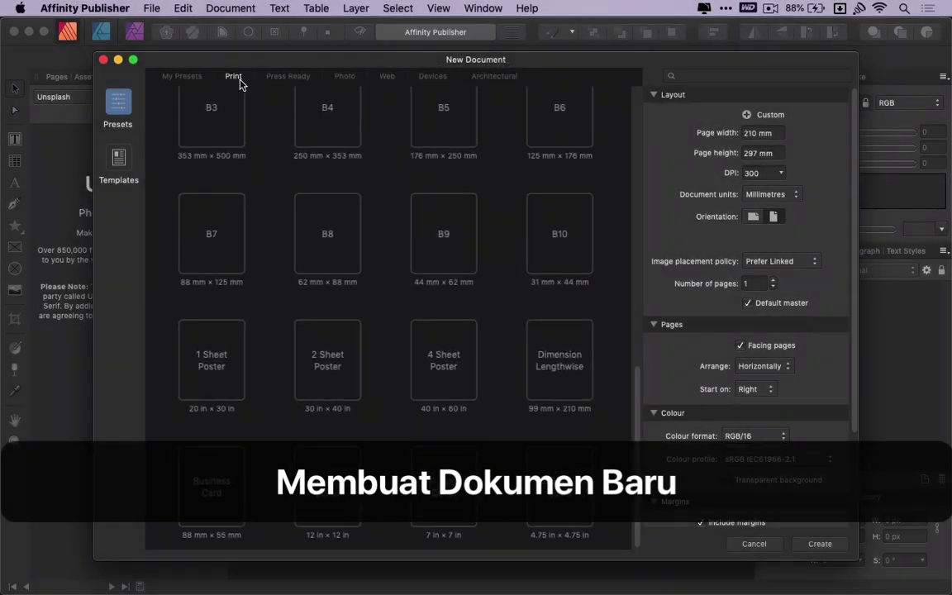
scroll(283, 230, "up", 3)
scroll(282, 230, "up", 5)
Browse the Press Ready, Photo, Devices and Architectural presets, then return to Print.
left_click(287, 76)
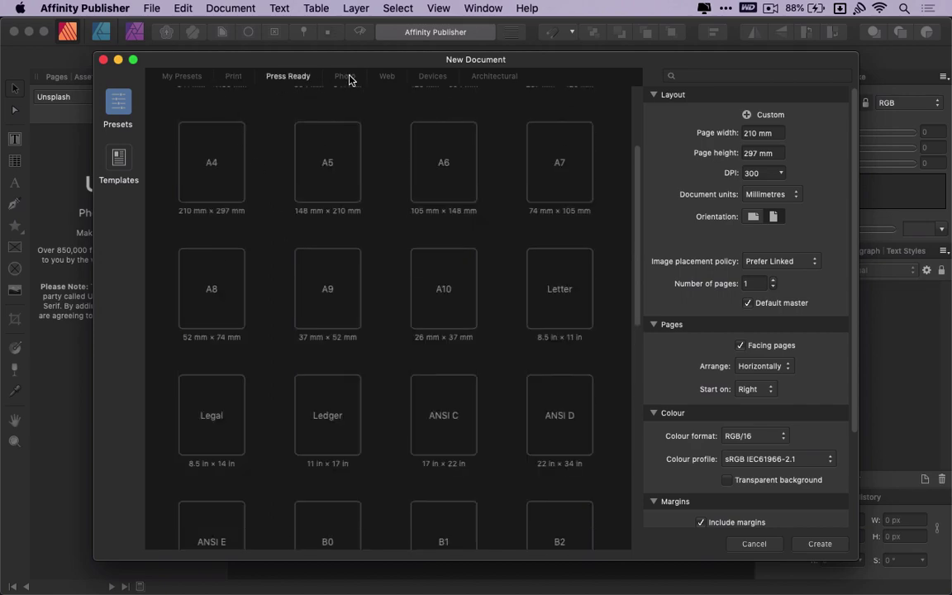
left_click(345, 77)
left_click(431, 76)
left_click(496, 78)
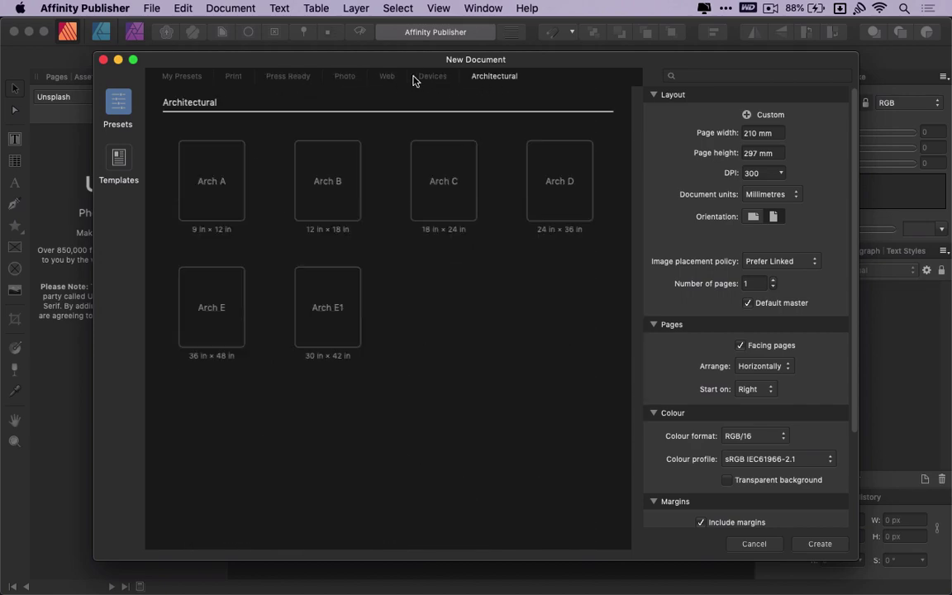
left_click(232, 76)
Choose the A4 page size from the Print presets.
scroll(293, 219, "down", 5)
scroll(470, 248, "down", 4)
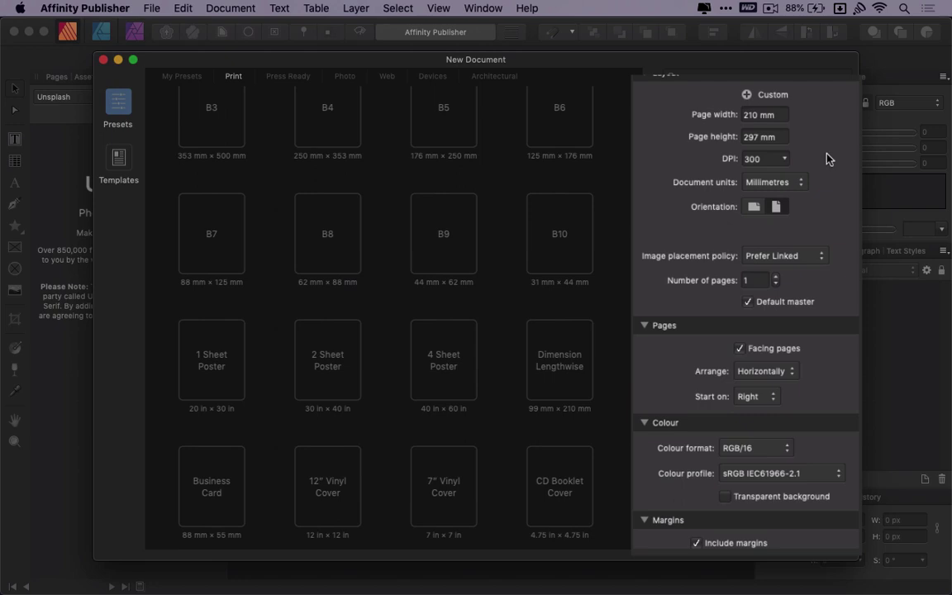
scroll(835, 200, "down", 2)
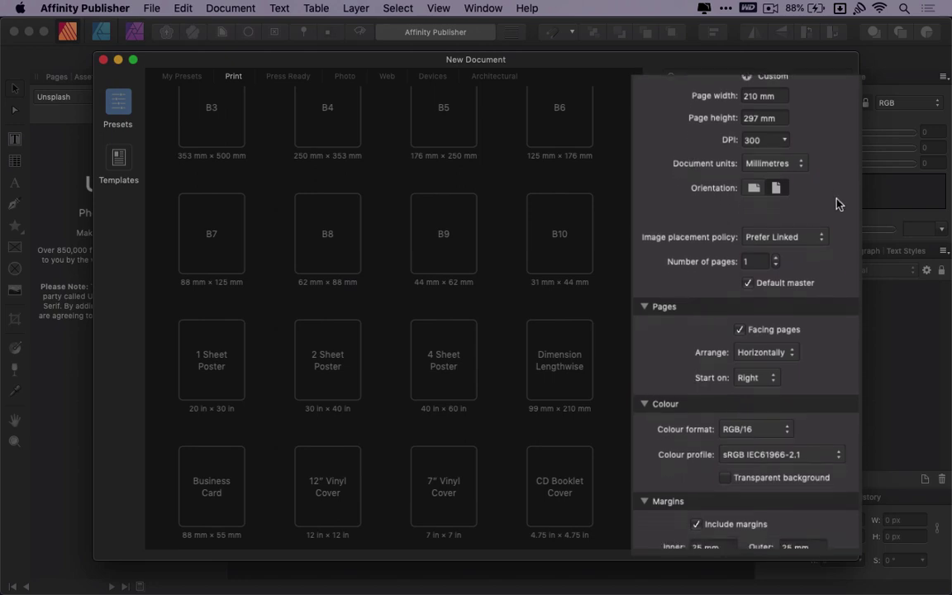
scroll(837, 202, "down", 3)
scroll(837, 202, "down", 2)
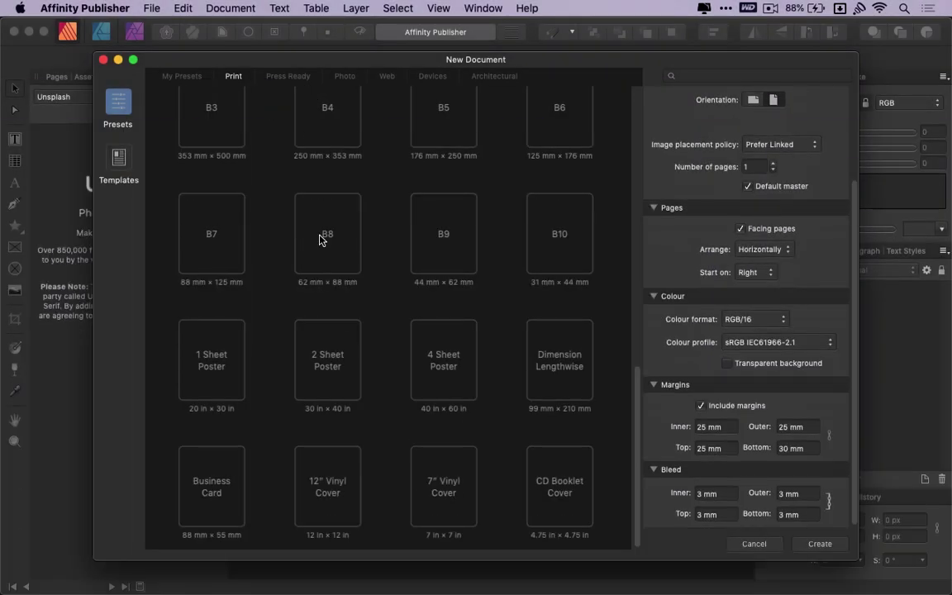
scroll(322, 236, "up", 5)
left_click(201, 150)
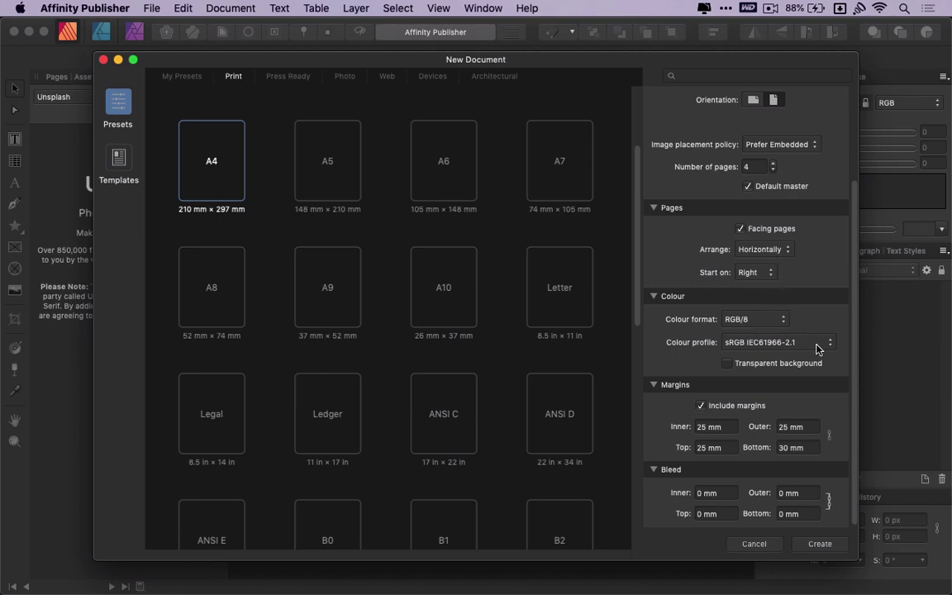
Create the A4 document with 4 pages, Prefer Embedded and 0 mm bleed.
scroll(820, 410, "up", 3)
scroll(821, 410, "up", 1)
scroll(821, 410, "down", 4)
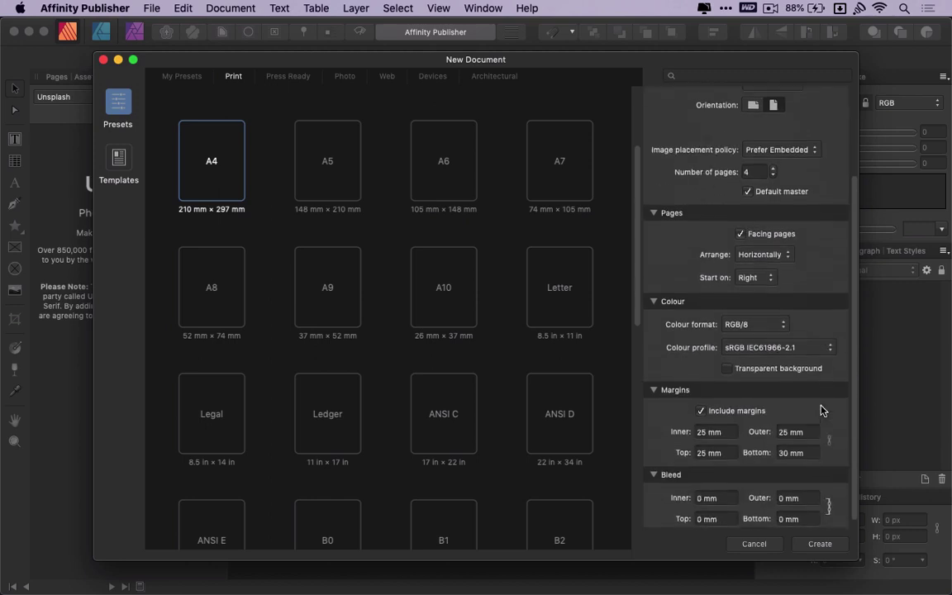
left_click(820, 544)
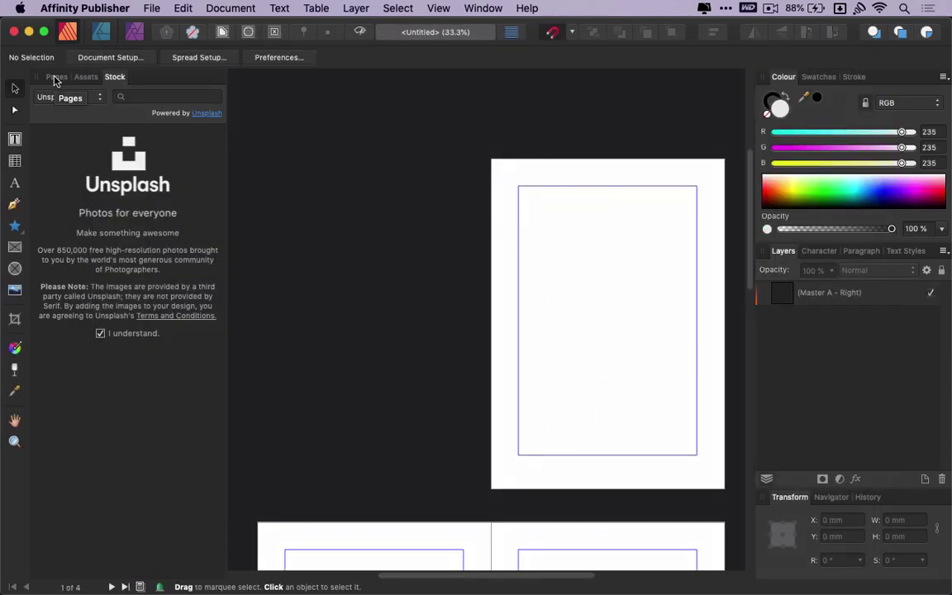
Show the Pages panel and scroll through the four facing page thumbnails.
left_click(55, 80)
scroll(400, 259, "down", 3)
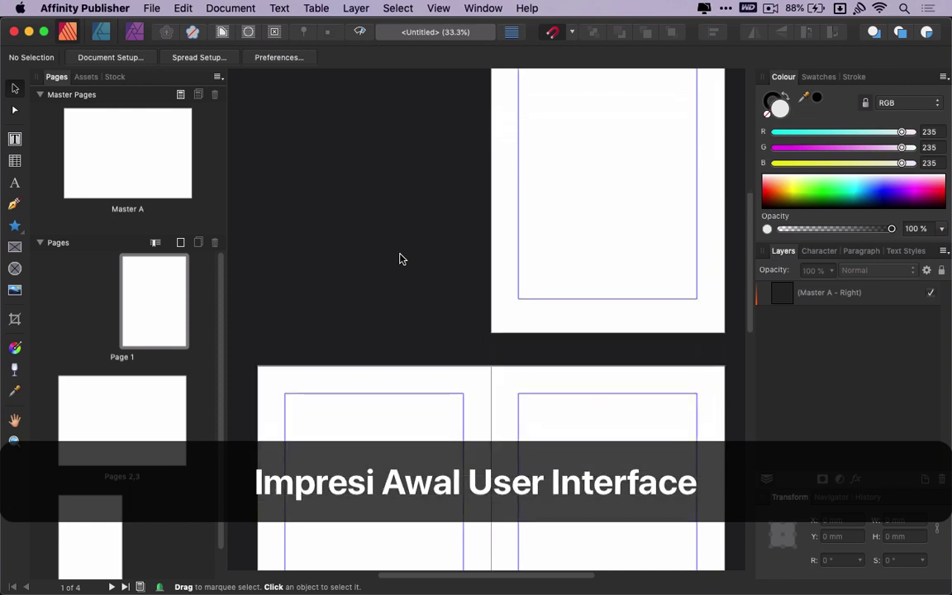
scroll(399, 259, "down", 4)
scroll(400, 260, "down", 3)
scroll(400, 259, "down", 2)
scroll(400, 260, "down", 2)
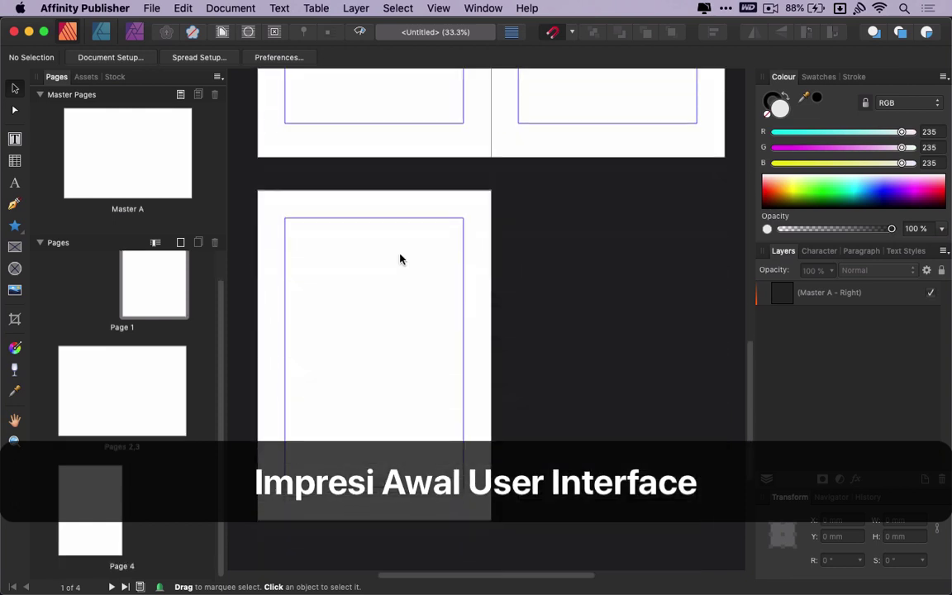
scroll(400, 259, "up", 10)
scroll(400, 260, "up", 5)
scroll(400, 260, "down", 1)
scroll(400, 260, "down", 1)
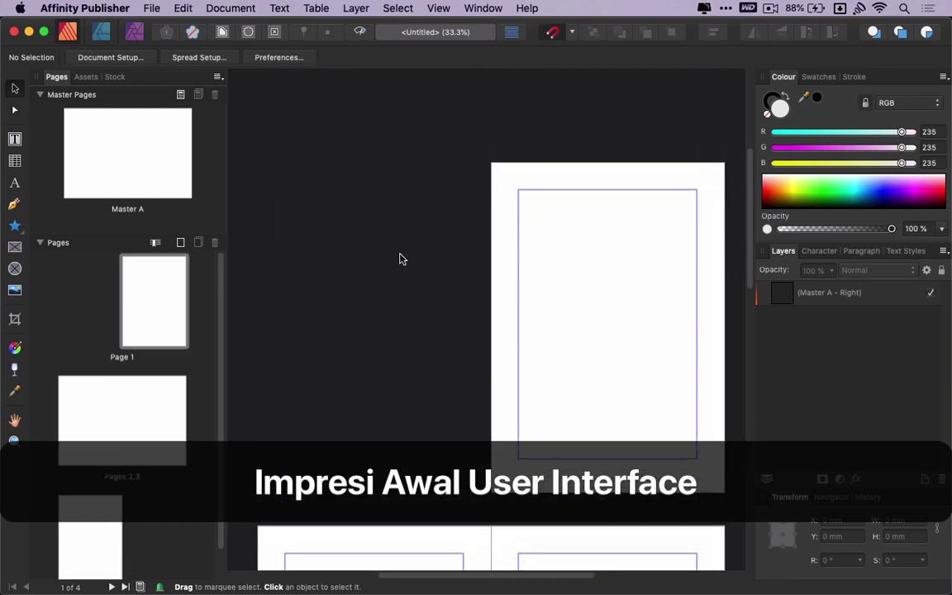
scroll(401, 260, "down", 1)
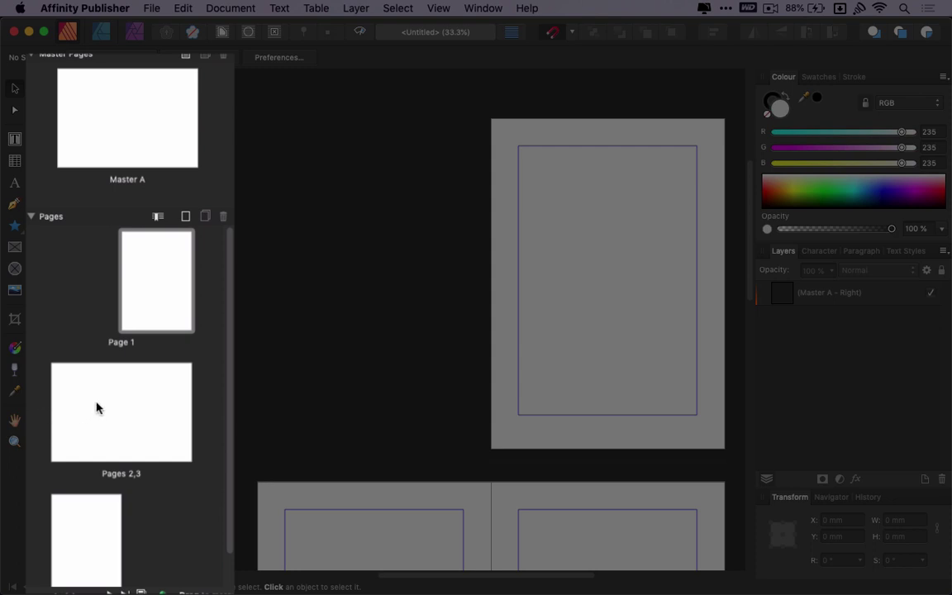
left_click(152, 142)
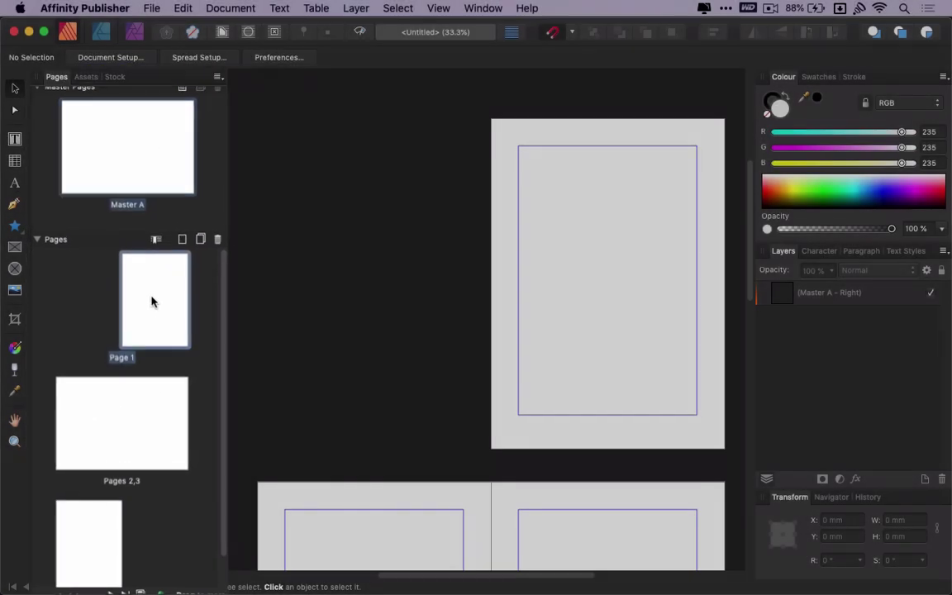
left_click(145, 404)
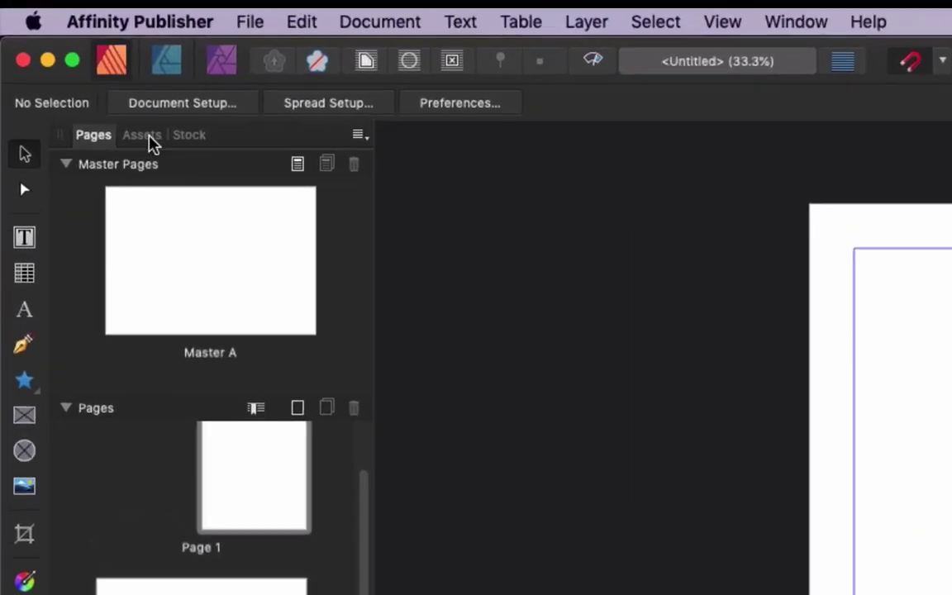
Search Unsplash stock photos for 'car'.
left_click(148, 139)
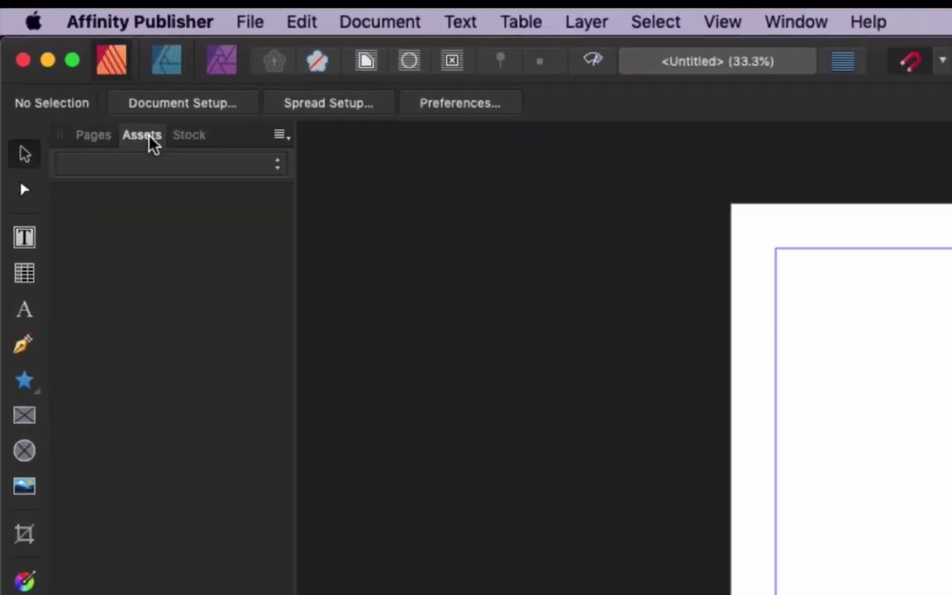
left_click(185, 140)
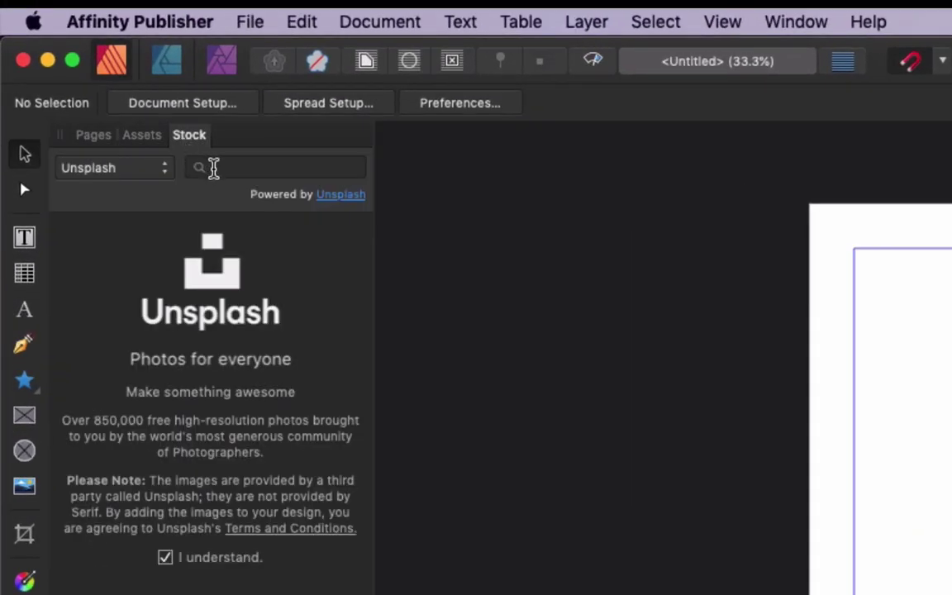
left_click(213, 167)
type("car")
key("Return")
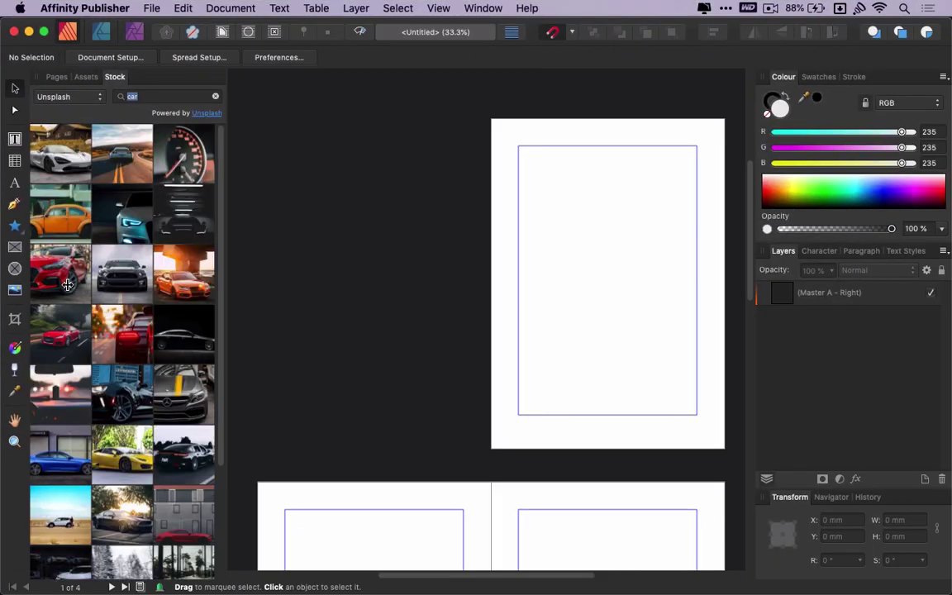
Place the red car photo onto page 1 and shift it left.
left_click_drag(61, 272, 629, 268)
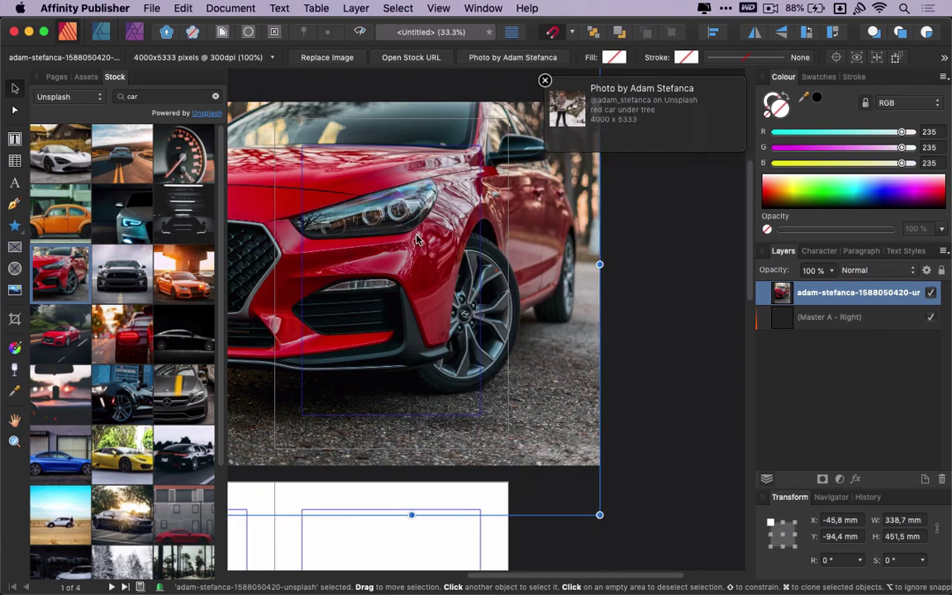
left_click_drag(624, 270, 501, 270)
left_click(258, 186)
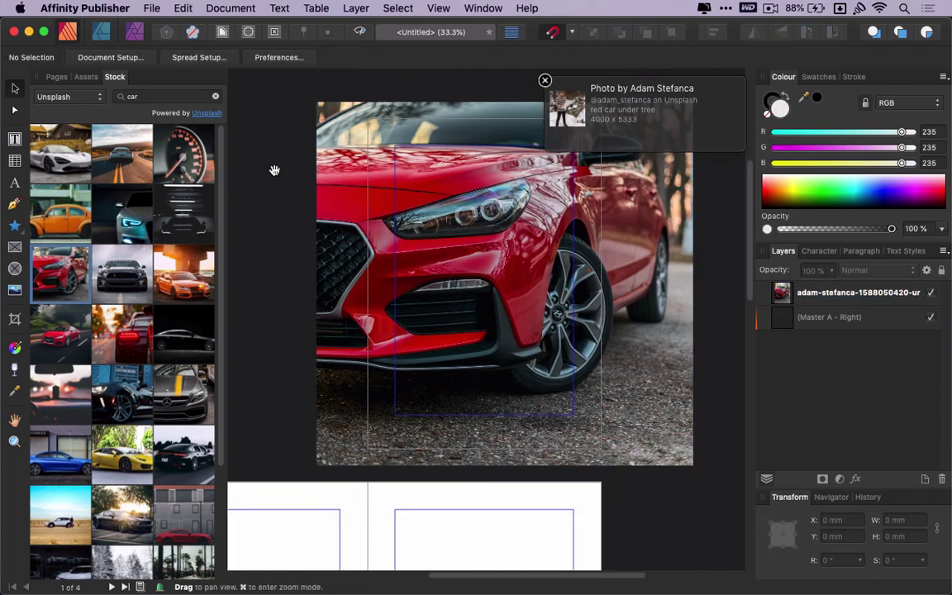
scroll(264, 248, "up", 2)
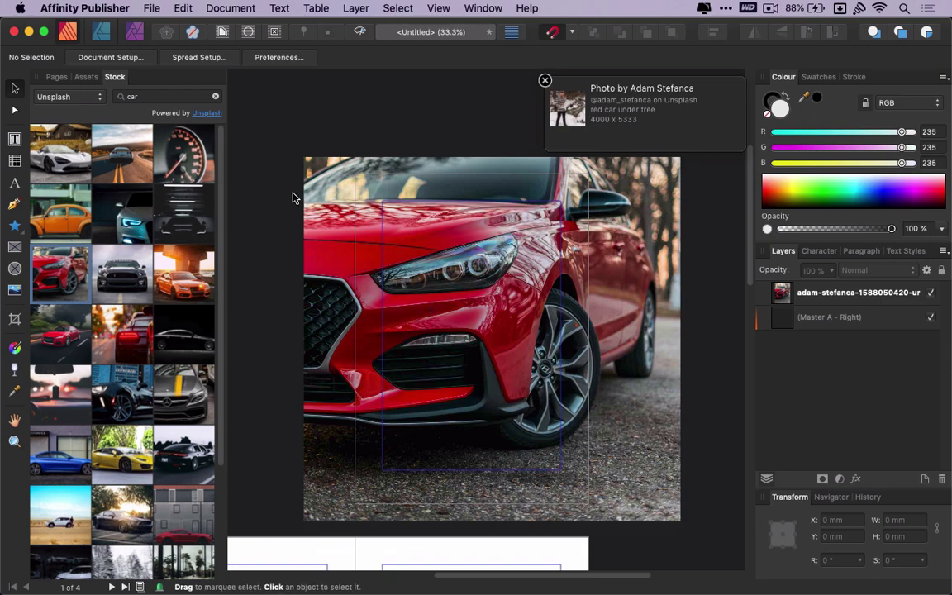
scroll(275, 223, "down", 1)
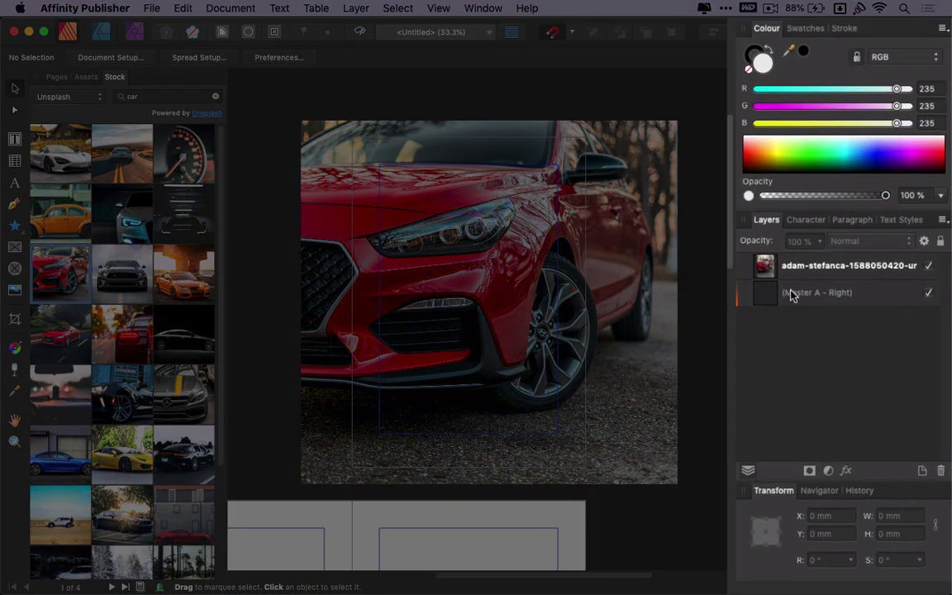
Float and reposition the Layers panel, then set the toolbar to Icon And Text.
mouse_move(767, 220)
left_mouse_down()
mouse_move(586, 325)
mouse_move(755, 242)
left_mouse_up()
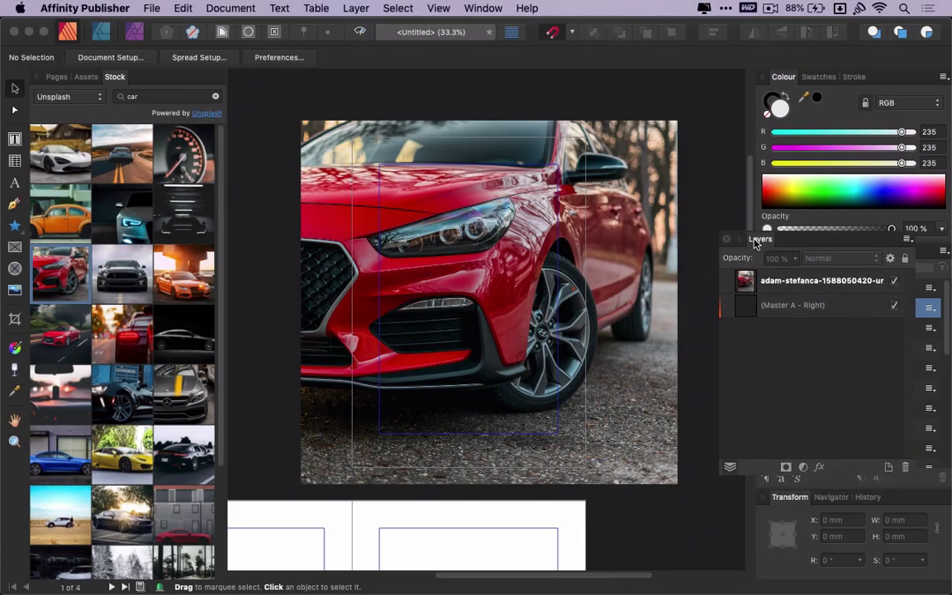
mouse_move(754, 242)
left_mouse_down()
mouse_move(708, 475)
mouse_move(781, 255)
left_mouse_up()
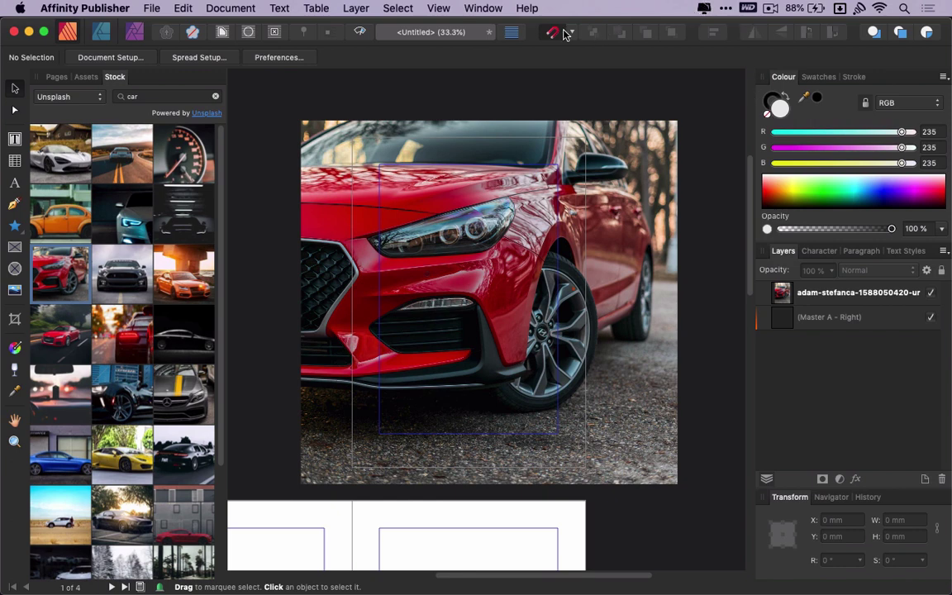
right_click(938, 41)
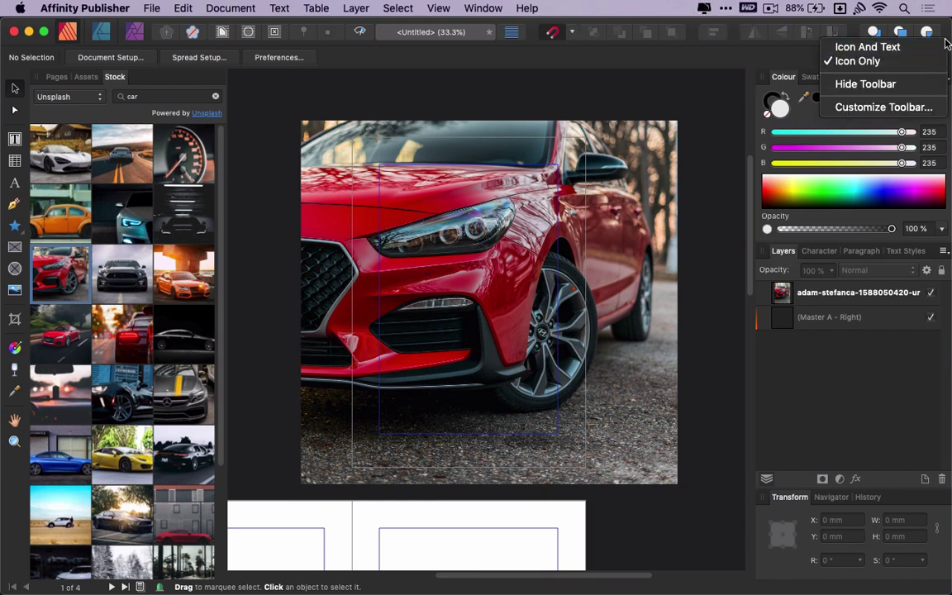
left_click(938, 47)
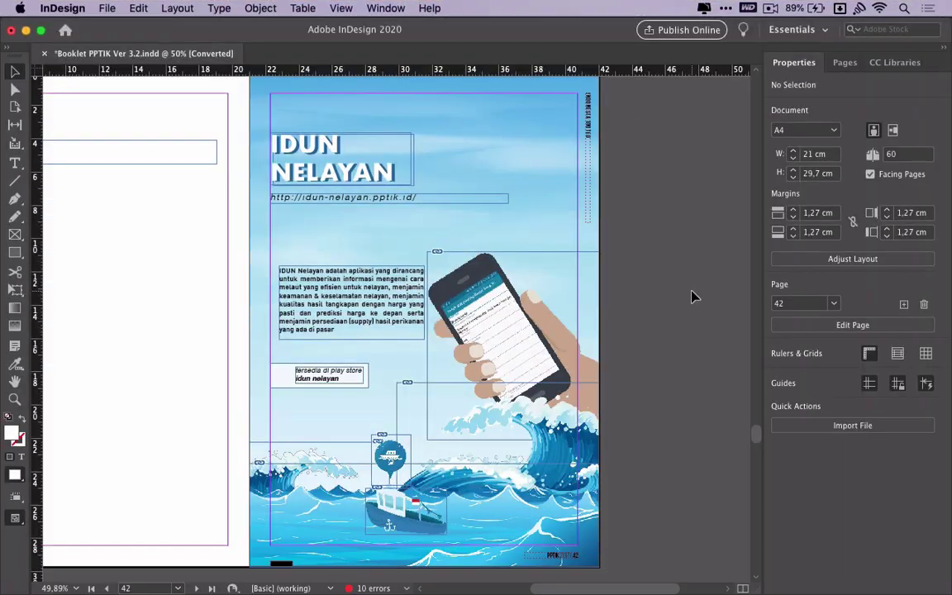
Edit the phone illustration's original in Illustrator, filling the nails magenta and saving.
left_click(504, 339)
right_click(500, 339)
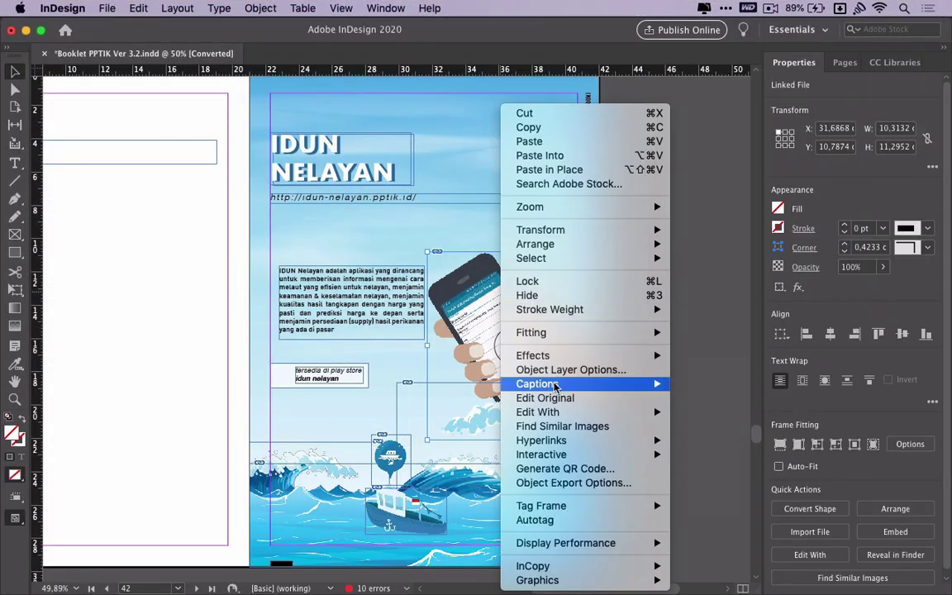
left_click(545, 396)
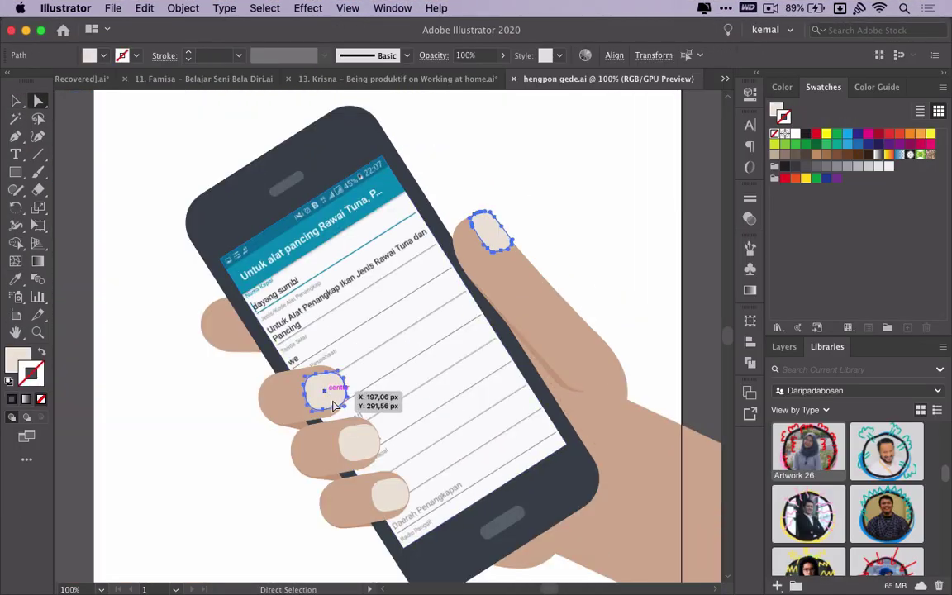
left_click(868, 133)
key("shift+x")
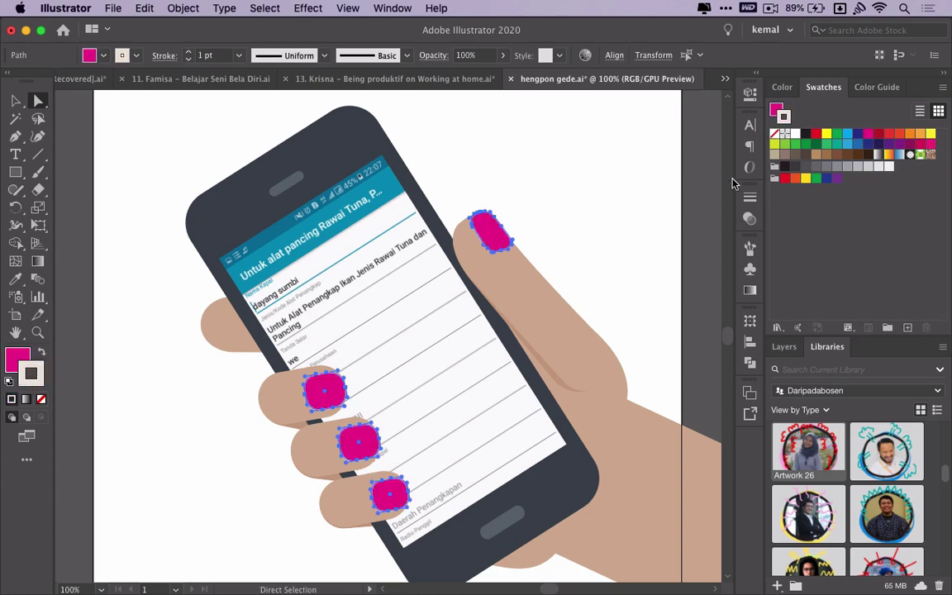
left_click(650, 170)
key("super+0")
Check in InDesign that the linked phone image on the booklet page updated.
key("super+s")
key("super+Tab")
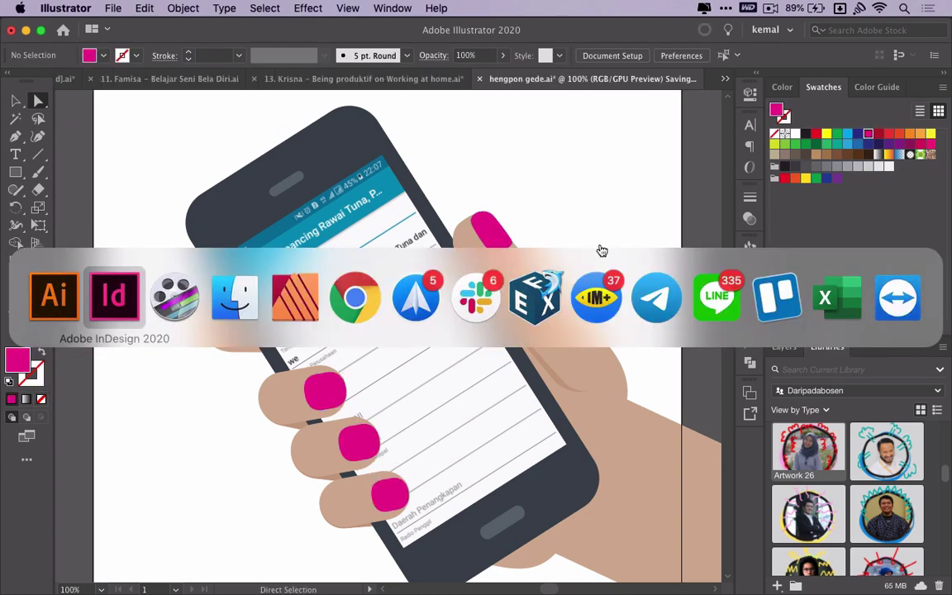
left_click(641, 236)
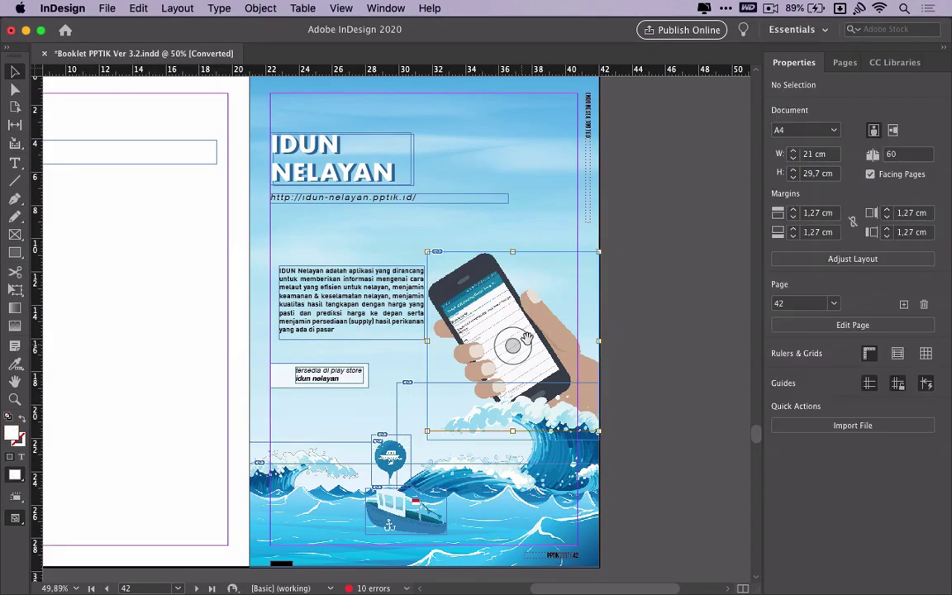
left_click(436, 256)
left_click(674, 286)
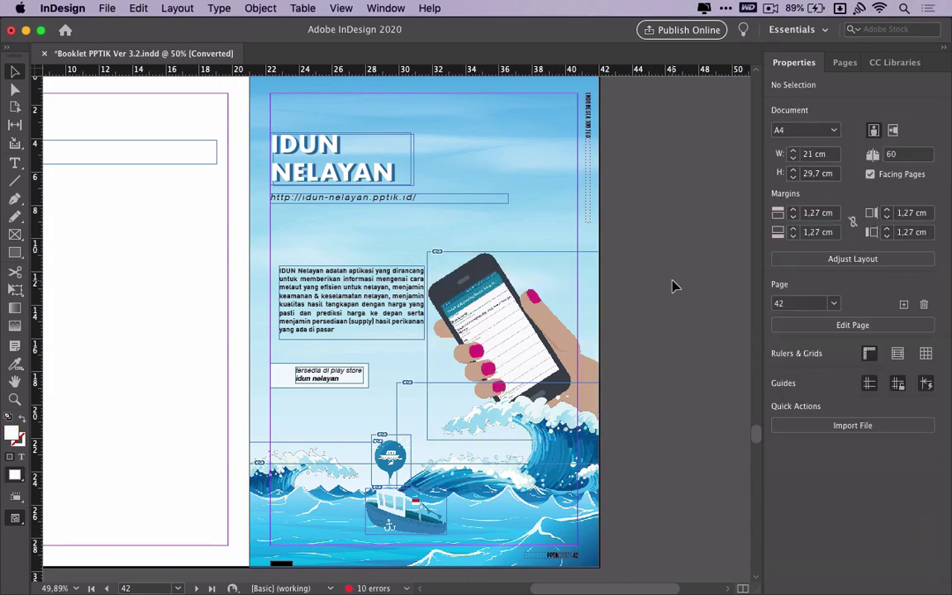
Return to Illustrator, then back to InDesign to recheck the phone image.
key("super+Tab")
left_click(650, 241)
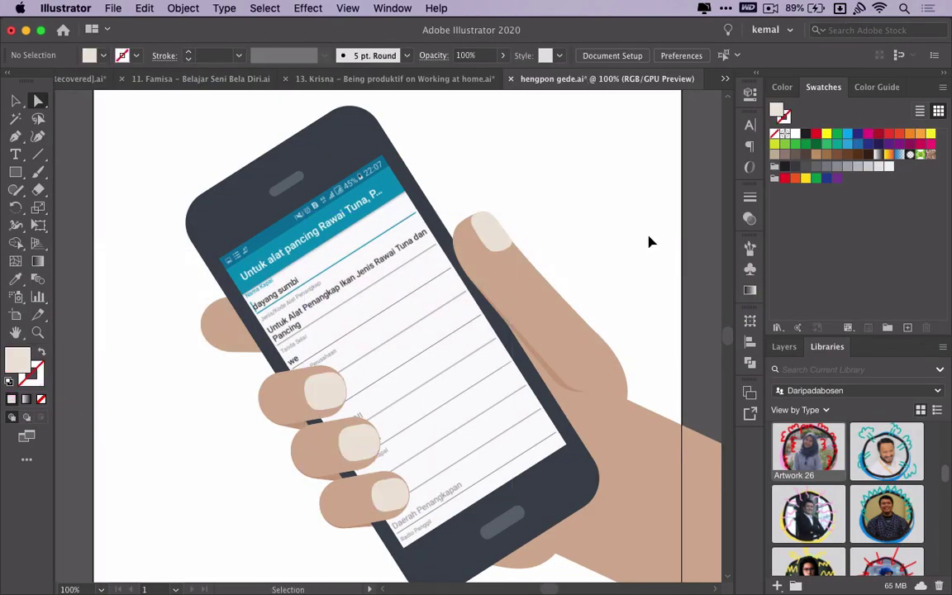
key("super+Tab")
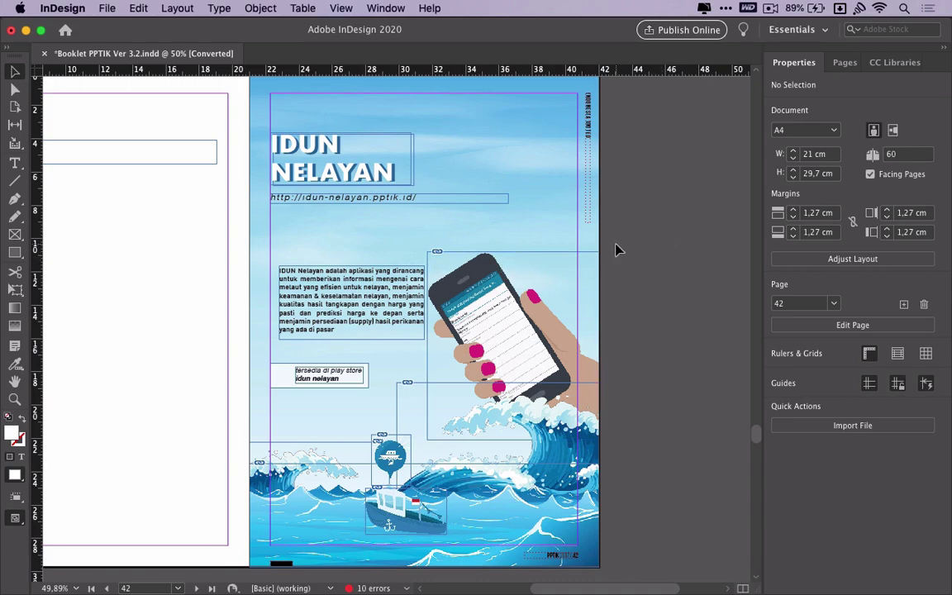
left_click(591, 260)
left_click(669, 244)
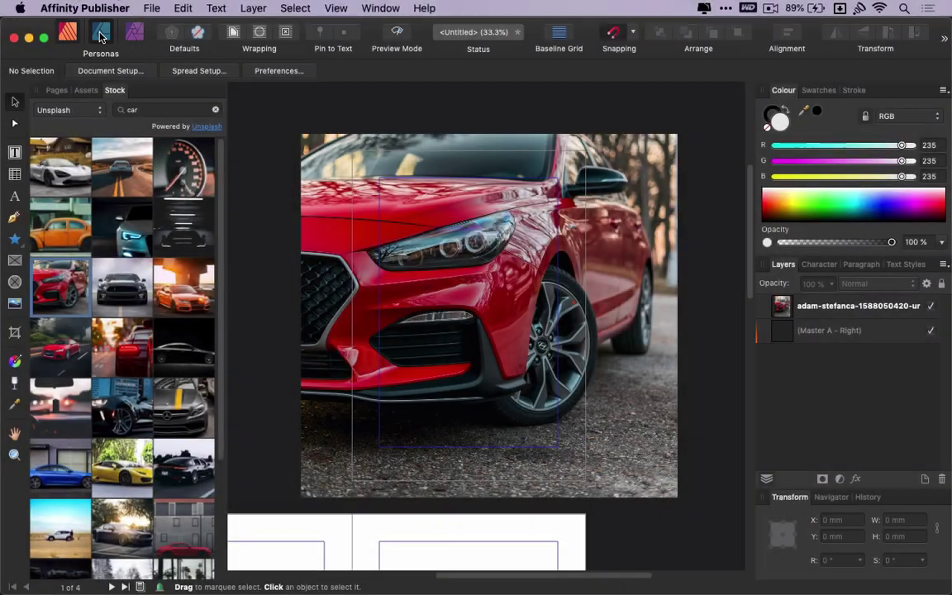
In the Designer persona, draw a 160 × 242 mm rectangle along the page margins.
left_click(101, 34)
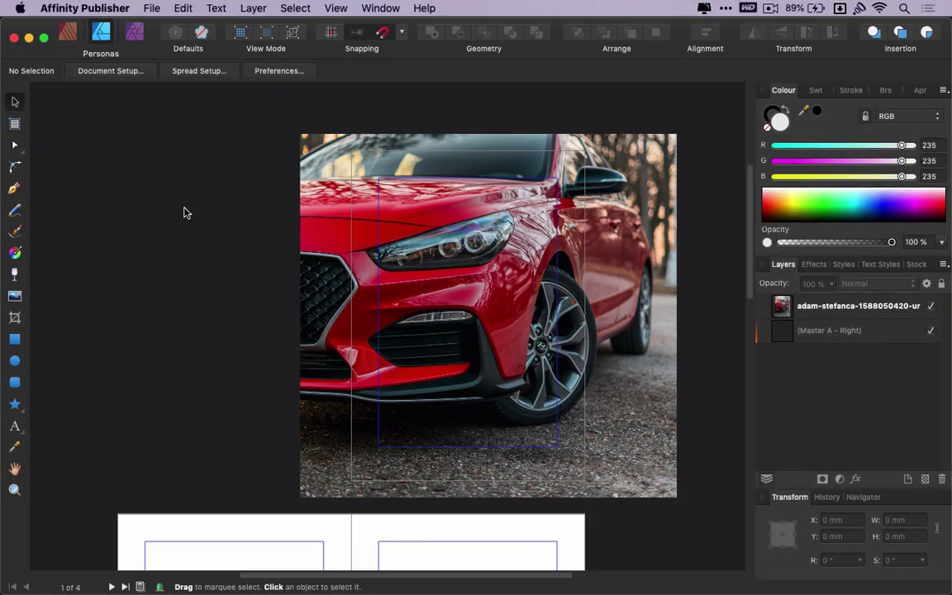
left_click(14, 341)
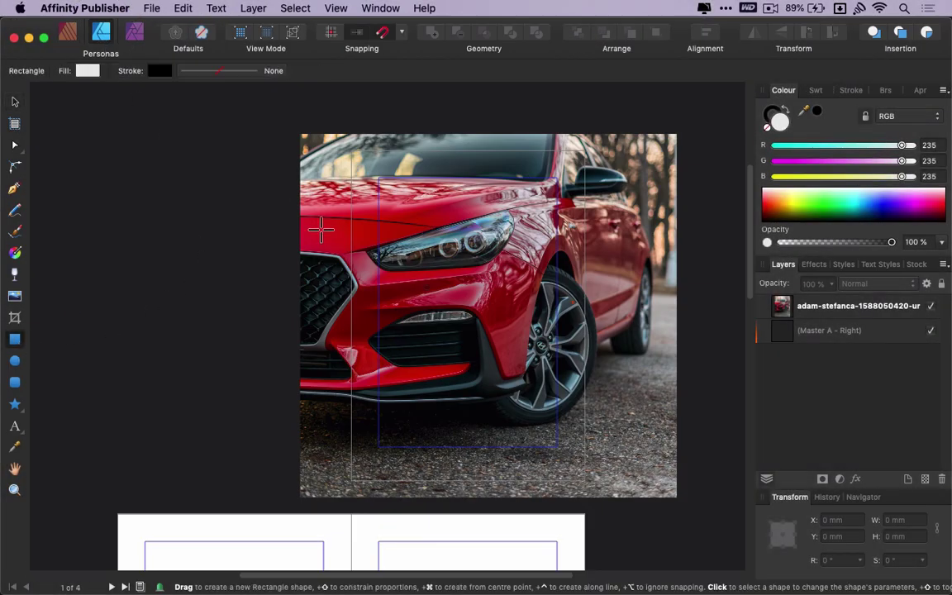
left_click_drag(379, 179, 556, 448)
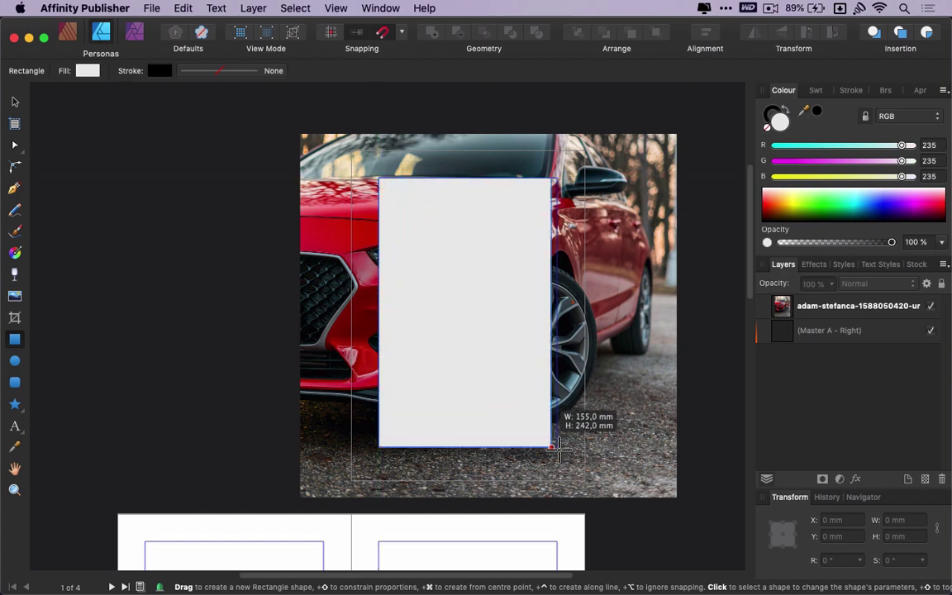
left_click(15, 102)
left_click(238, 249)
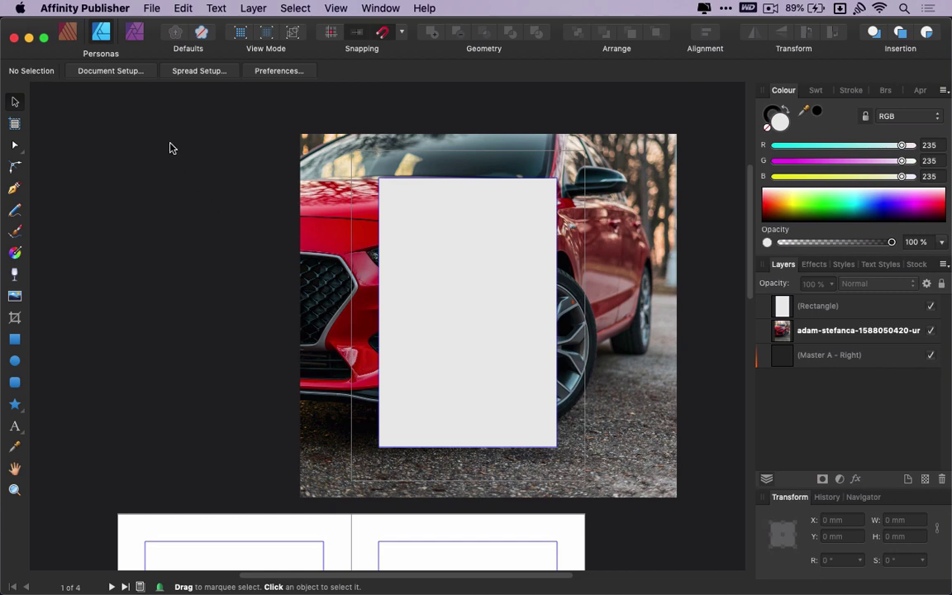
Try the Photo persona and dismiss the StudioLink notice that Affinity Photo isn't installed.
left_click(134, 38)
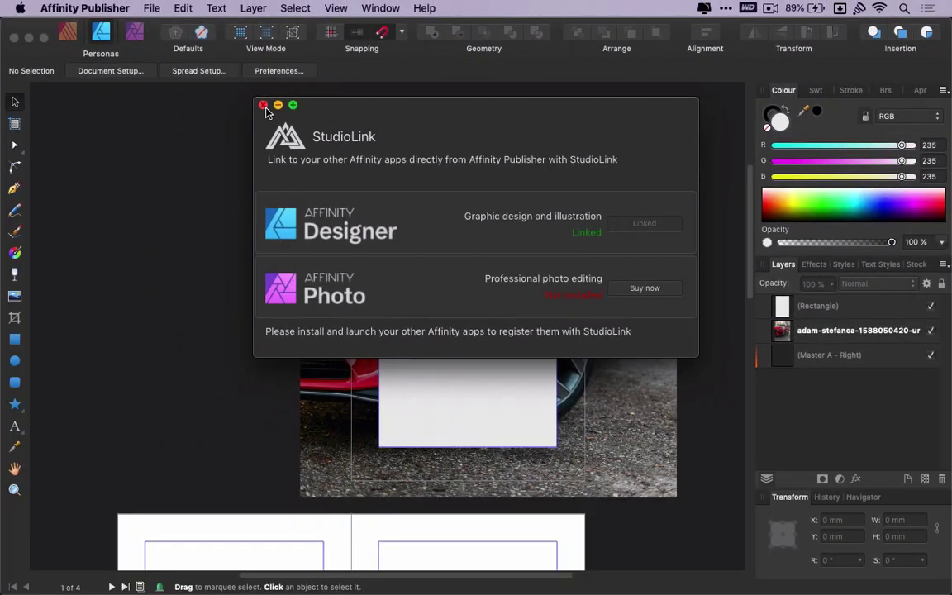
left_click(263, 105)
Back in the Publisher persona, clip the car photo layer inside the grey rectangle.
left_click(68, 33)
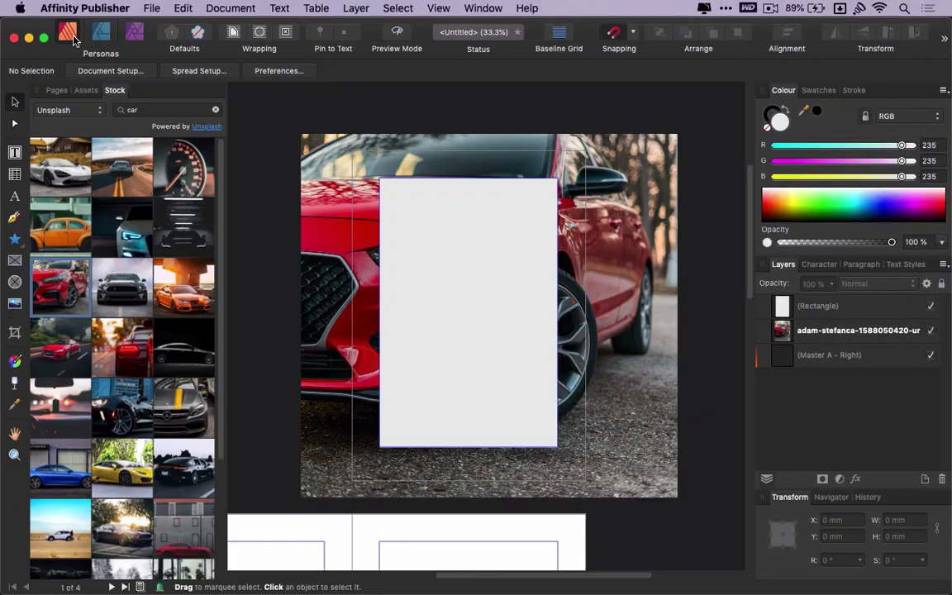
left_click(394, 237)
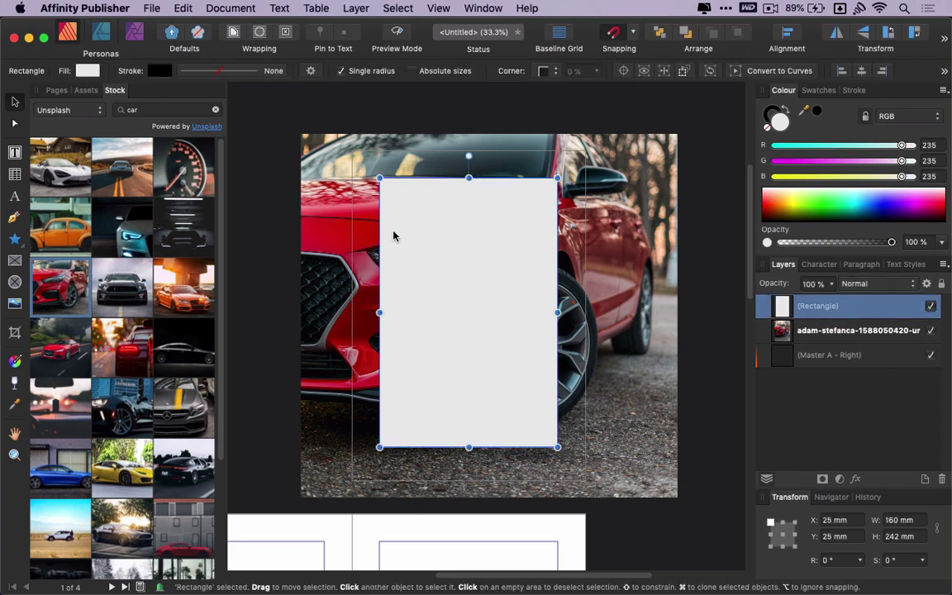
left_click(298, 134)
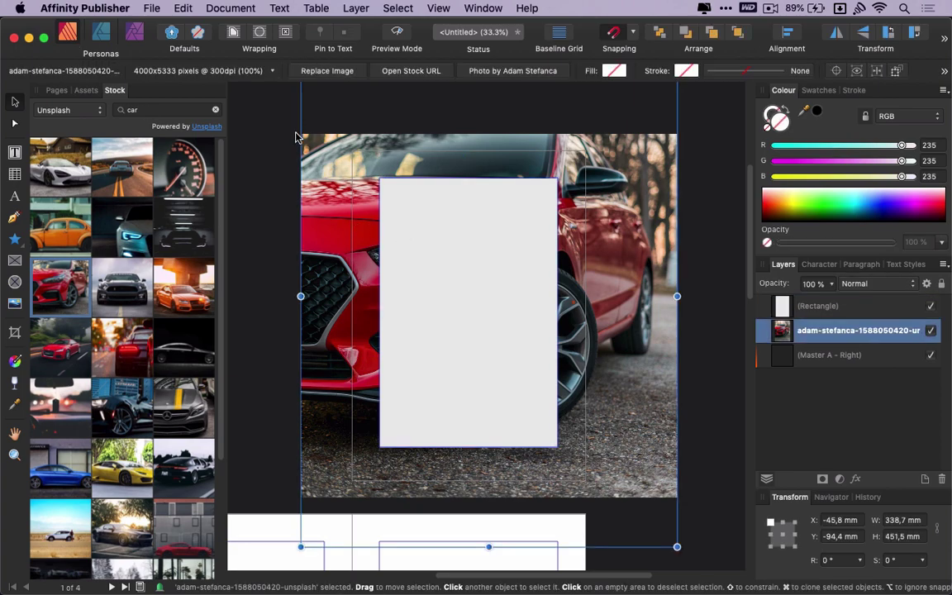
scroll(346, 230, "down", 5)
scroll(346, 230, "left", 3)
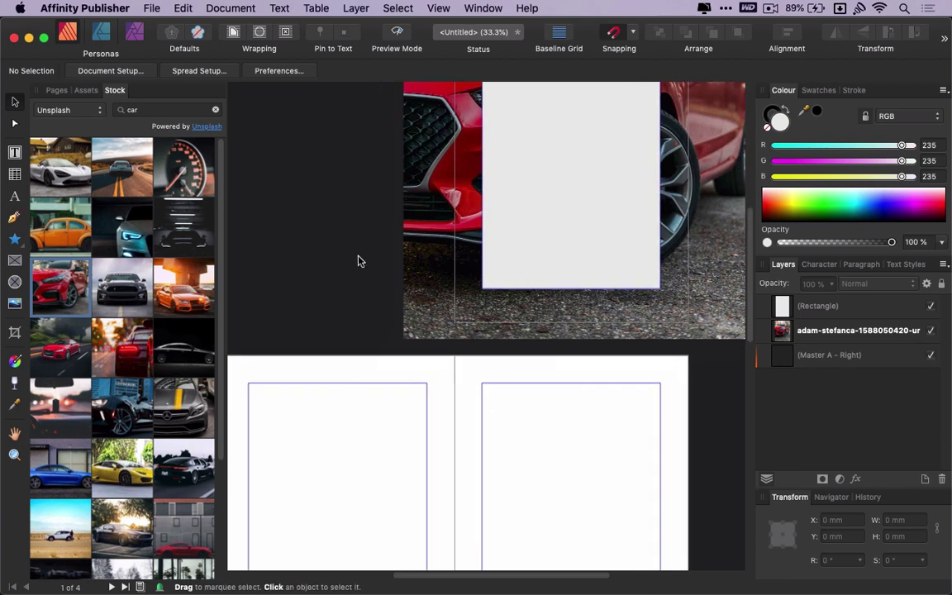
left_click(806, 332)
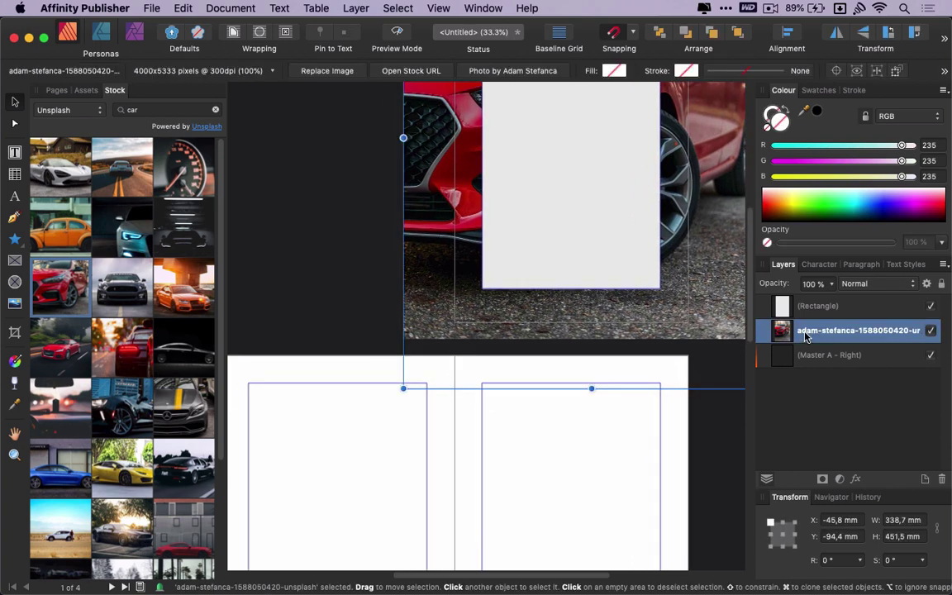
left_click_drag(806, 333, 814, 307)
Shift the nested car photo inside the rectangle to show the grille.
left_click(726, 346)
scroll(579, 414, "up", 2)
scroll(578, 413, "right", 2)
left_click(488, 248)
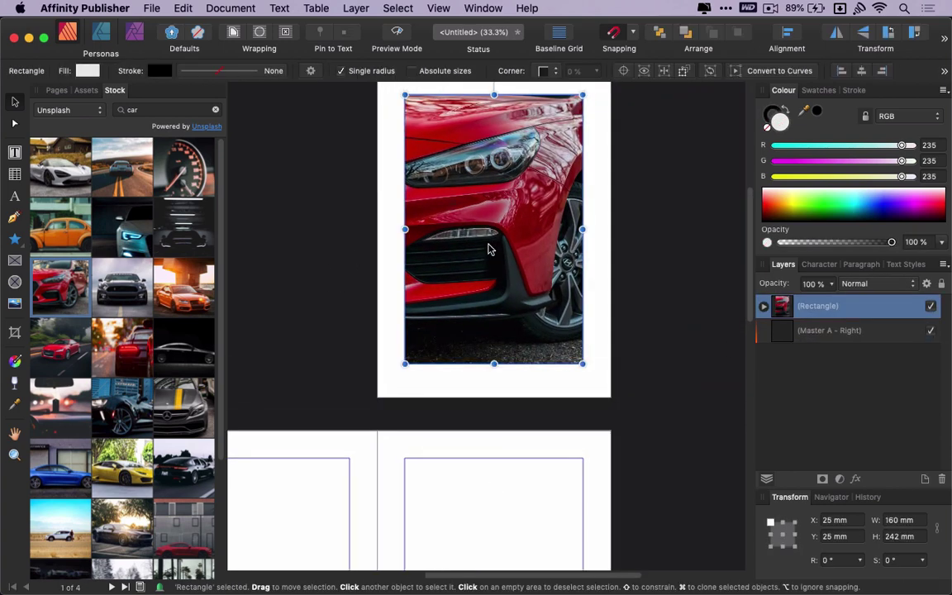
left_click(764, 306)
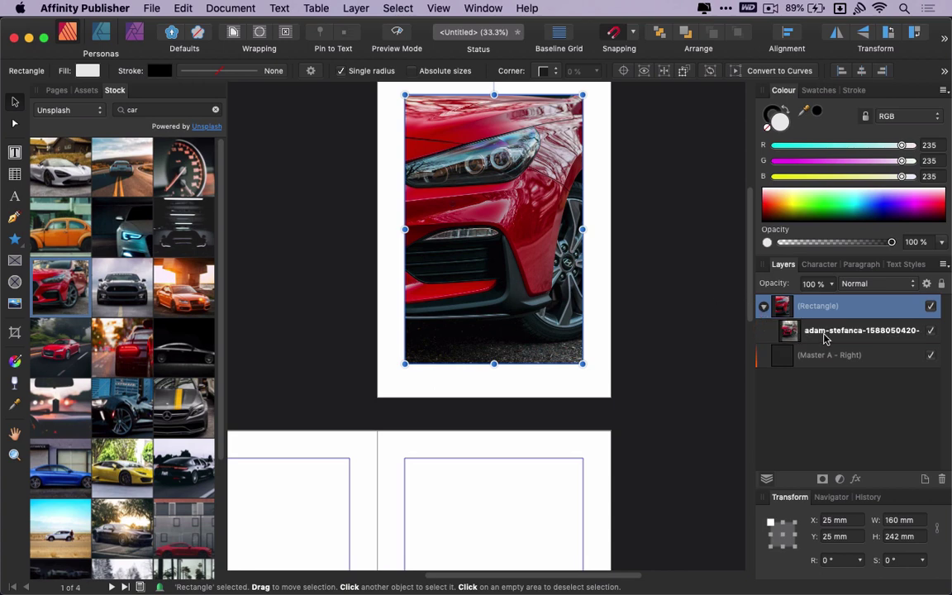
left_click(825, 332)
left_click_drag(508, 251, 583, 262)
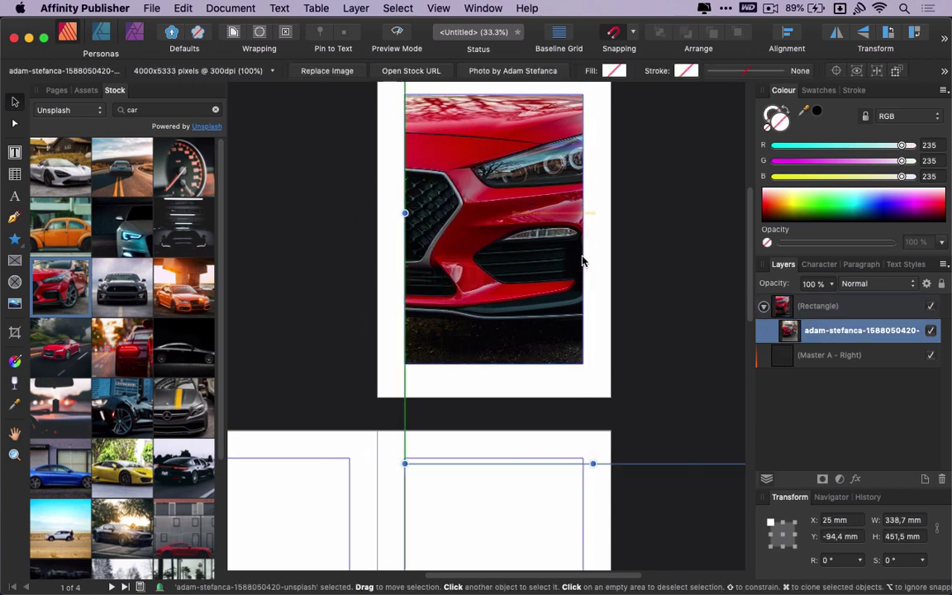
left_click(257, 150)
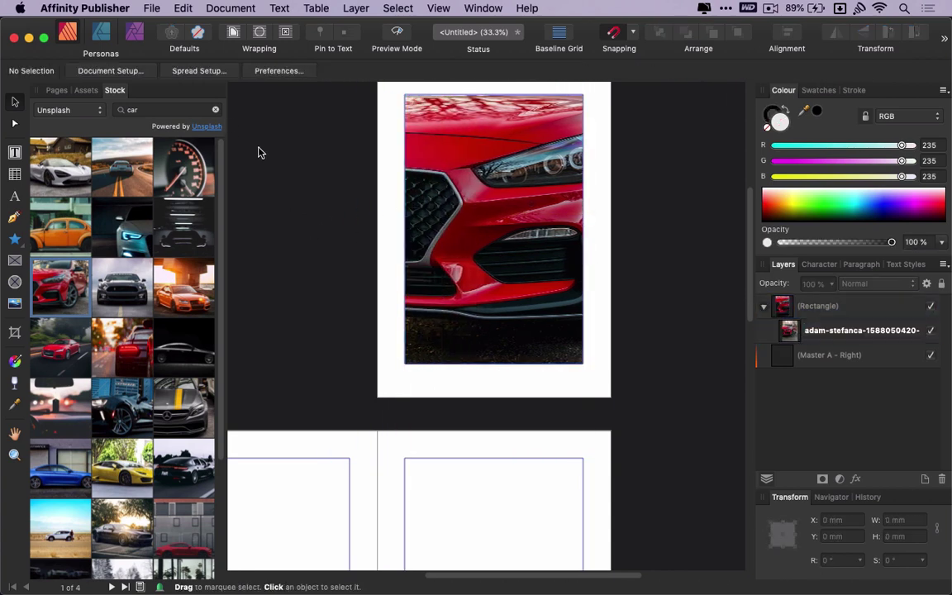
left_click(508, 197)
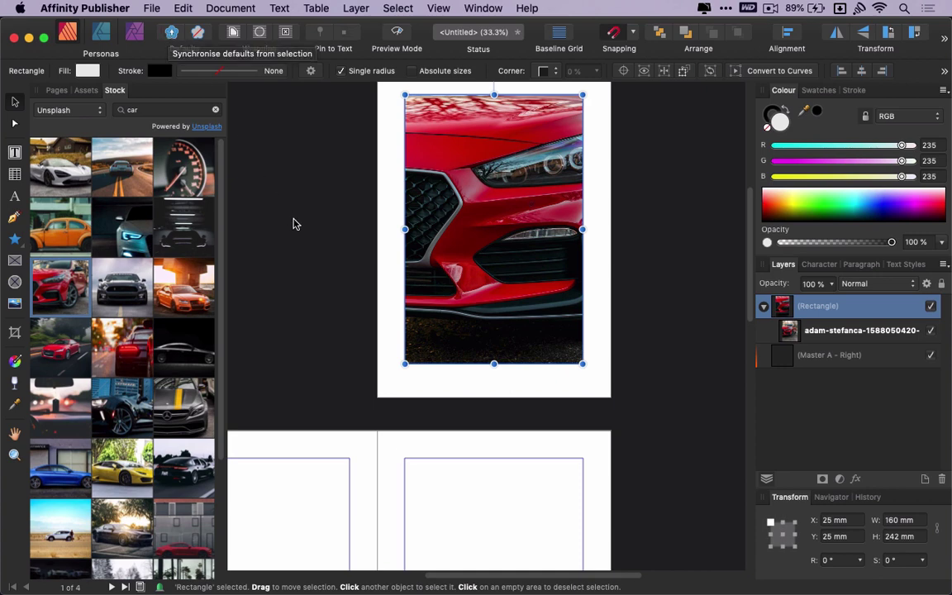
left_click(294, 224)
Show the Pages list and nudge the car photo left inside the rectangle.
left_click(56, 89)
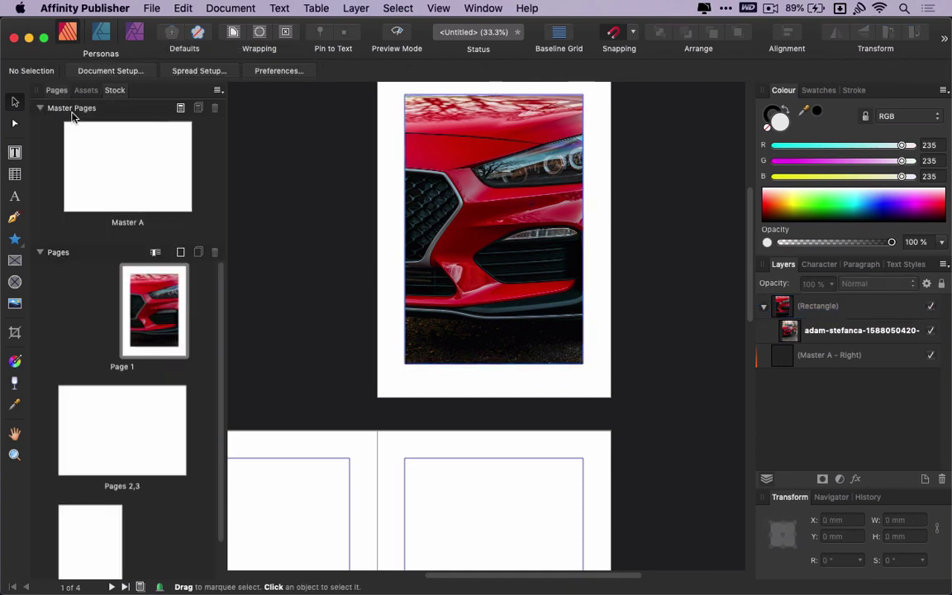
scroll(310, 312, "down", 3)
left_click(372, 241)
double_click(458, 265)
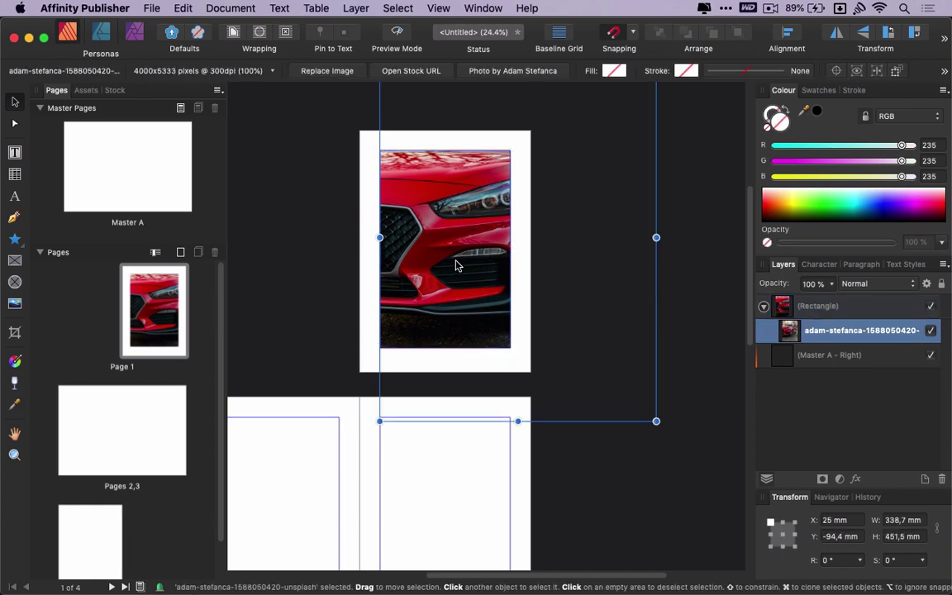
left_click_drag(458, 265, 425, 265)
left_click(425, 265)
Test resizing the rectangle, then pull the car photo back out as its own layer.
mouse_move(510, 348)
left_mouse_down()
mouse_move(498, 327)
mouse_move(510, 348)
left_mouse_up()
mouse_move(445, 348)
left_mouse_down()
mouse_move(445, 303)
mouse_move(445, 348)
left_mouse_up()
double_click(451, 272)
left_click(436, 349)
left_click(609, 251)
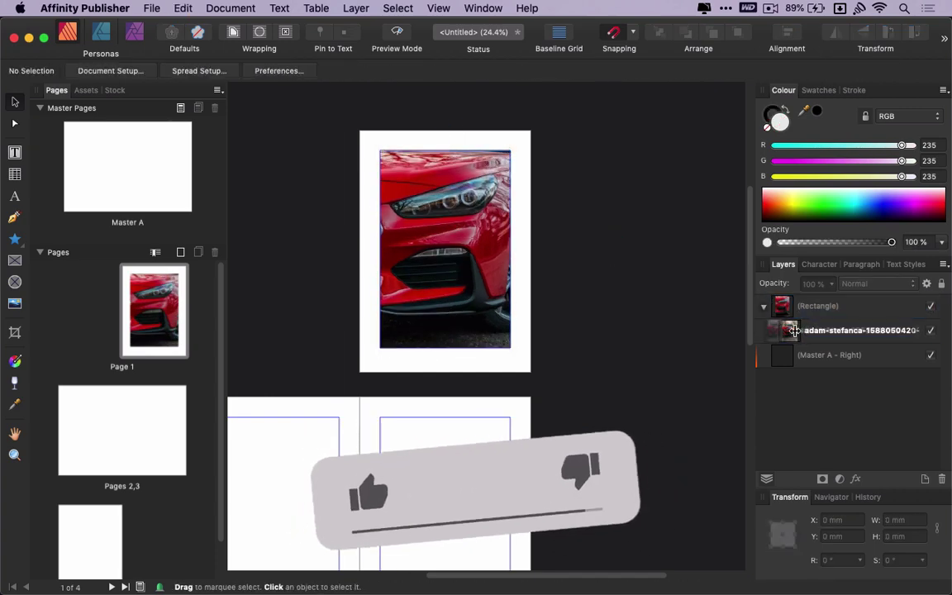
left_click_drag(794, 331, 794, 341)
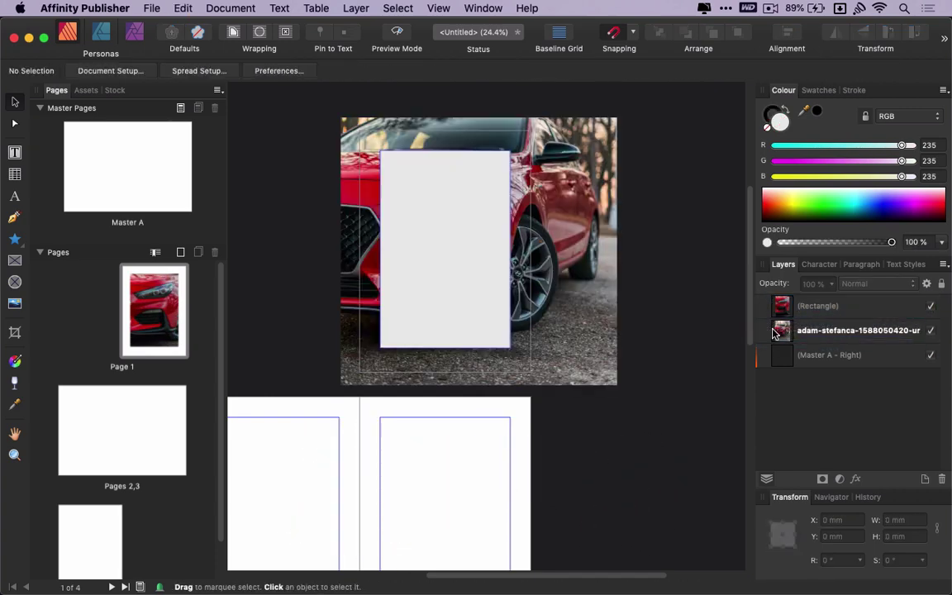
Convert the grey rectangle to a picture frame.
left_click(420, 241)
right_click(429, 199)
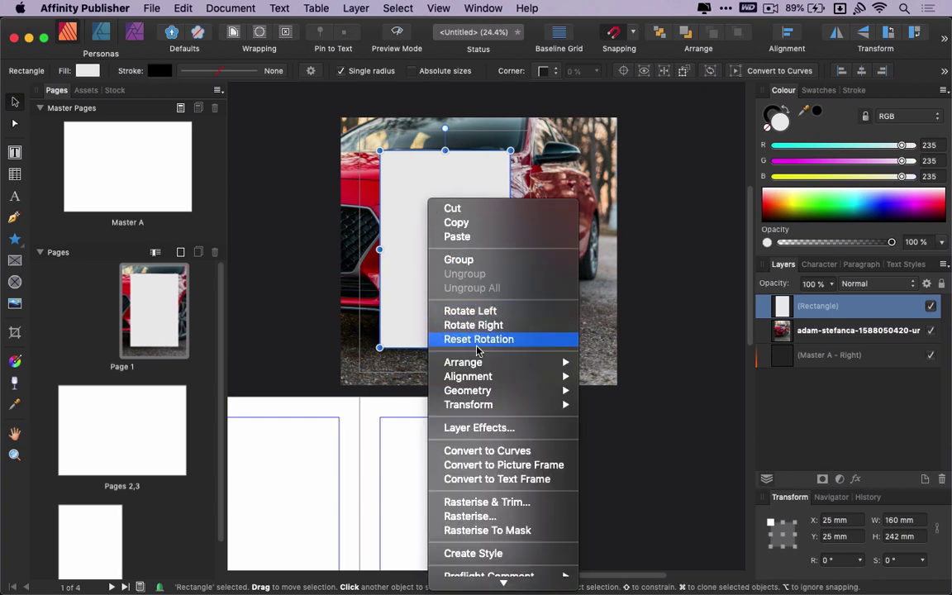
left_click(496, 465)
left_click(617, 463)
Place the car photo inside the picture frame and shorten the frame to about 134 mm.
left_click(560, 336)
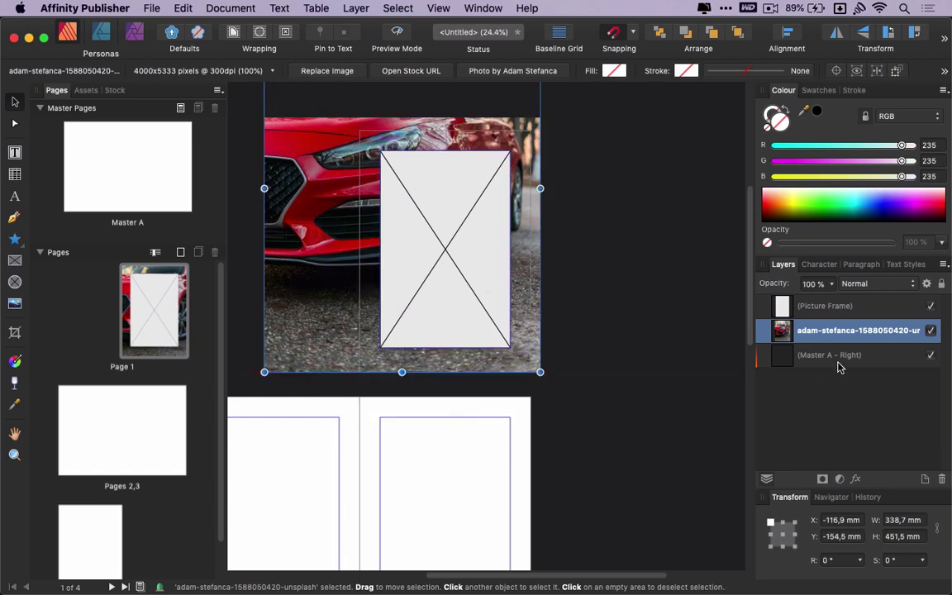
left_click_drag(852, 330, 835, 307)
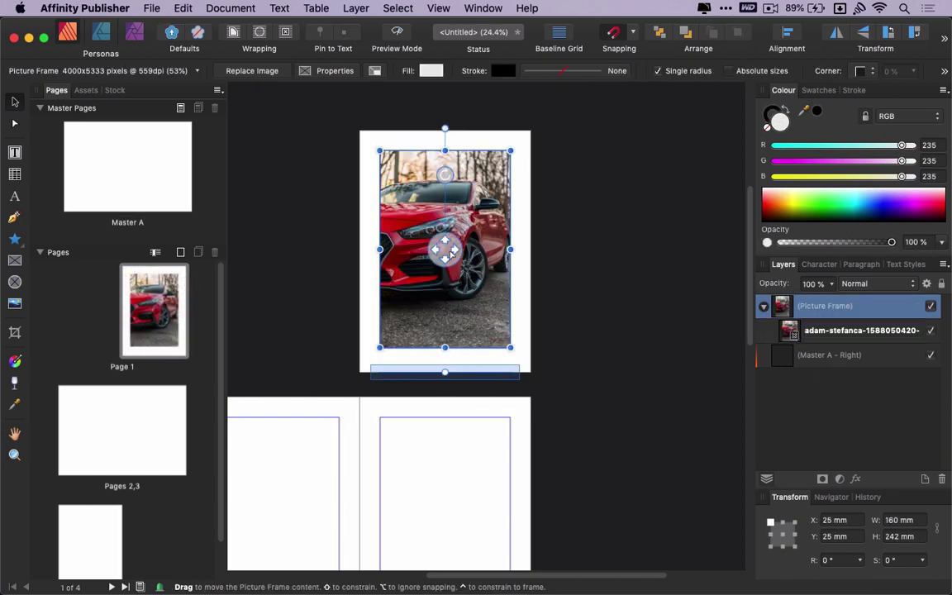
mouse_move(445, 347)
left_mouse_down()
mouse_move(438, 203)
mouse_move(450, 349)
left_mouse_up()
Resize the picture frame from its corner to span roughly the top half of the page.
mouse_move(515, 354)
left_mouse_down()
mouse_move(509, 222)
mouse_move(519, 265)
mouse_move(511, 297)
left_mouse_up()
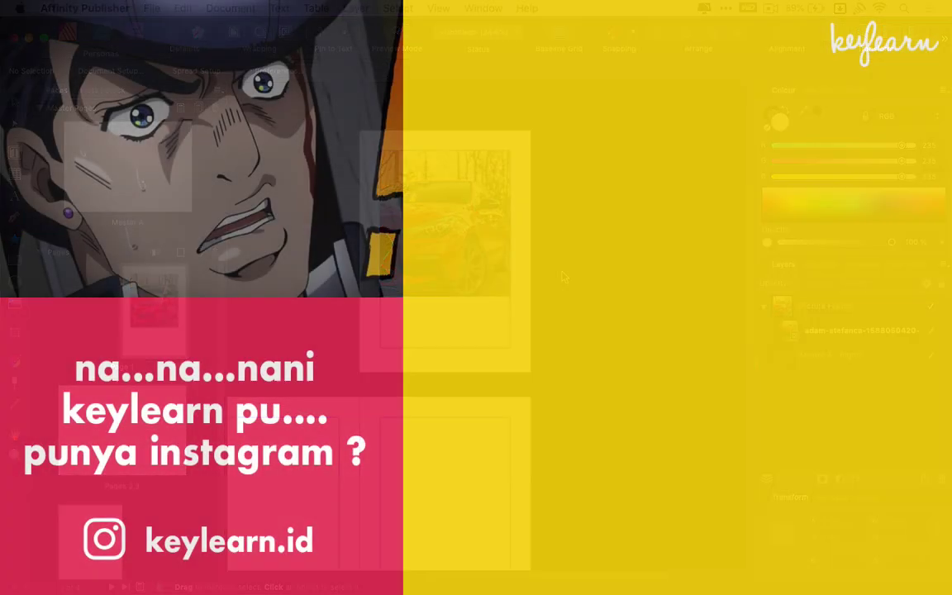